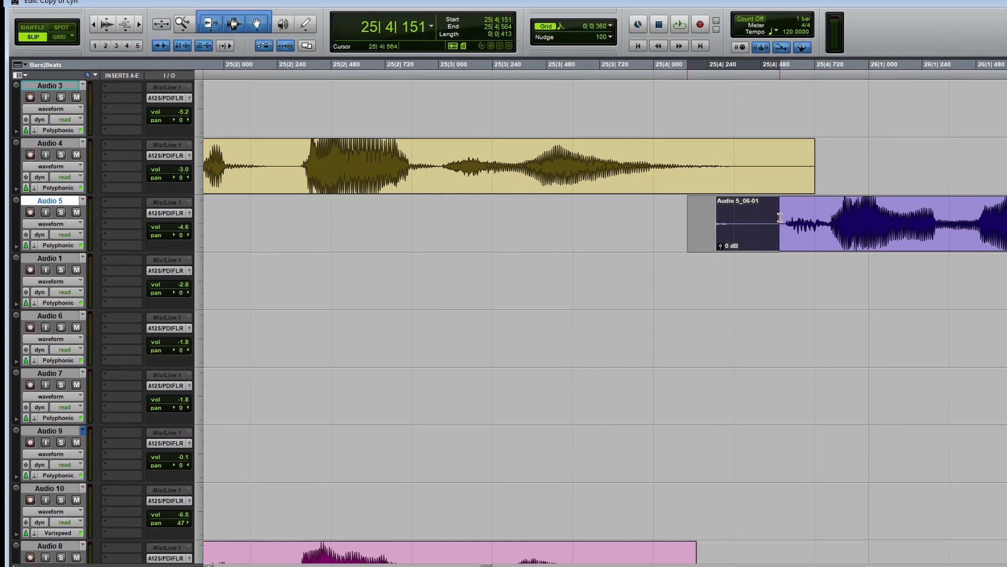
# Remove the quiet lead-in from the Audio 5 clip and move the clip onto the Audio 4 track at 25|4|564.
pyautogui.press('Delete')
pyautogui.click(872, 236)
pyautogui.hotkey('ctrl', 'x')
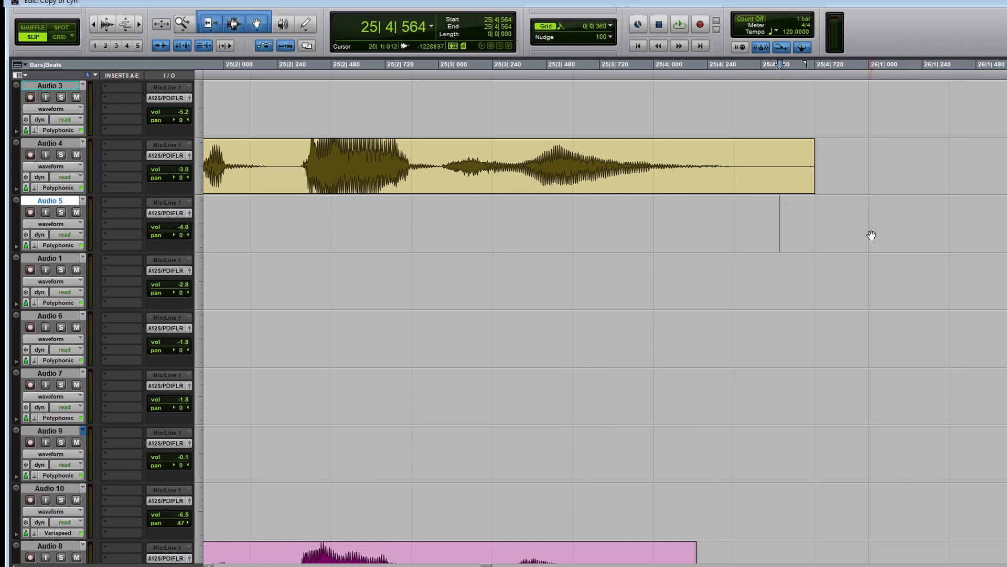
pyautogui.press('p')
pyautogui.hotkey('ctrl', 'v')
# Move the Audio 6 clip onto the Audio 4 track, keeping its start at 29|1|325.
pyautogui.press('r')
pyautogui.press('r')
pyautogui.press('r')
pyautogui.press('r')
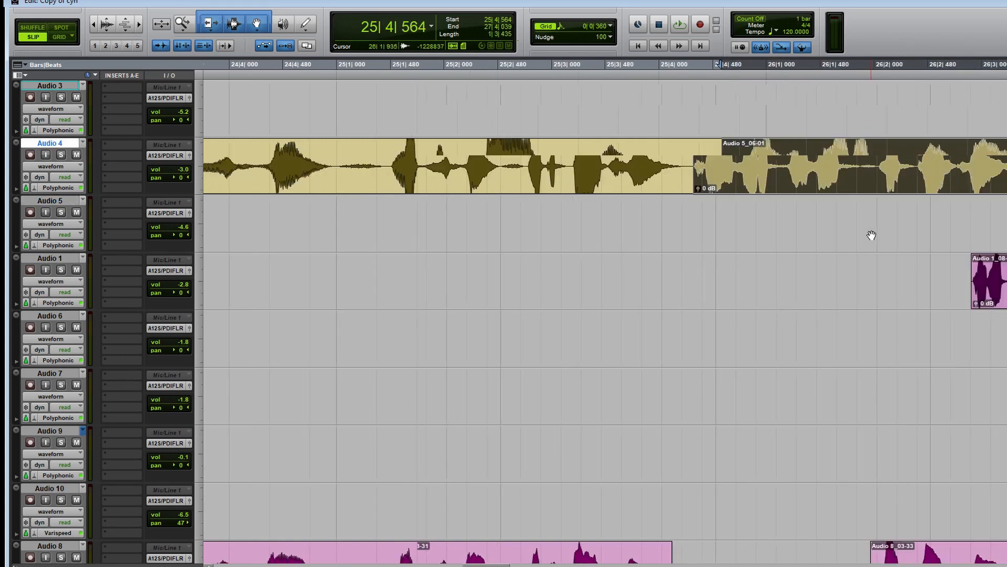
pyautogui.press('F5')
pyautogui.moveTo(850, 255); pyautogui.dragTo(635, 317)
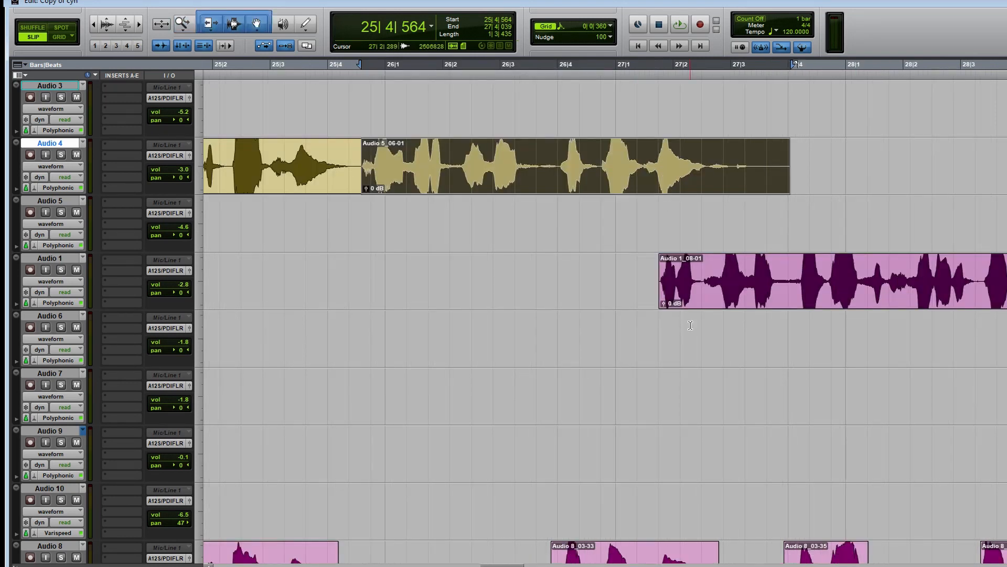
pyautogui.hscroll(6, 693, 332)
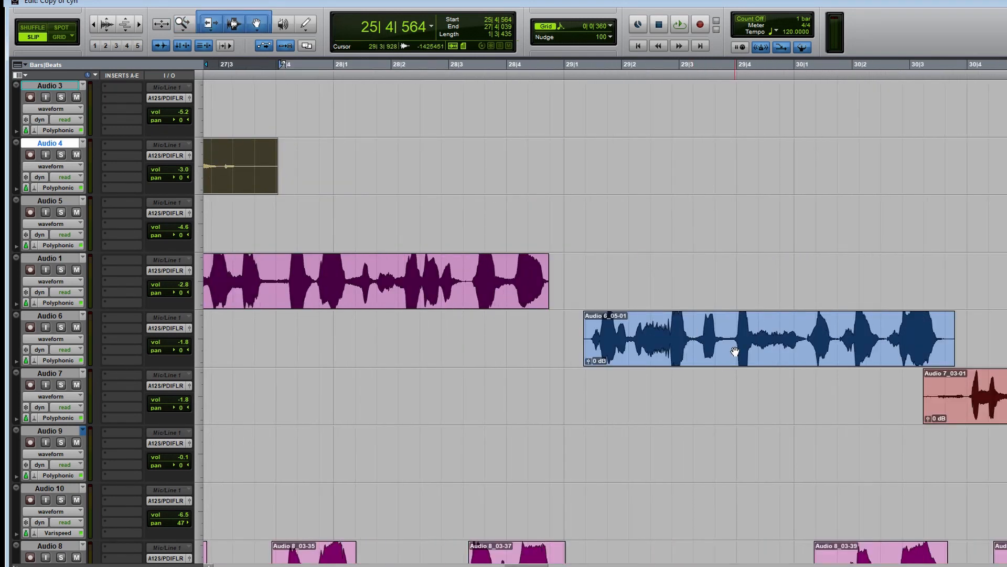
pyautogui.click(735, 351)
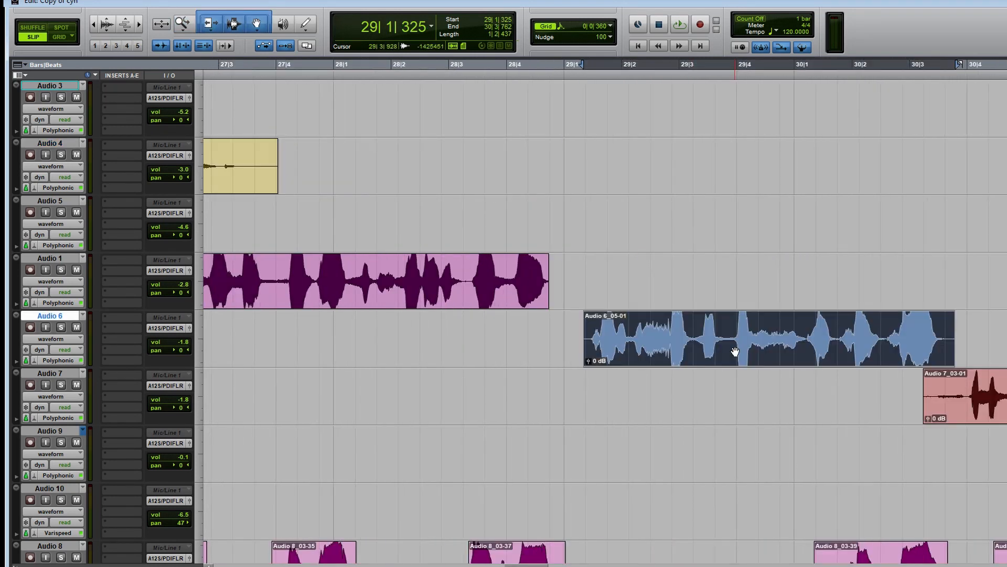
pyautogui.hotkey('ctrl', 'x')
pyautogui.press('p')
pyautogui.press('p')
pyautogui.press('p')
pyautogui.hotkey('ctrl', 'v')
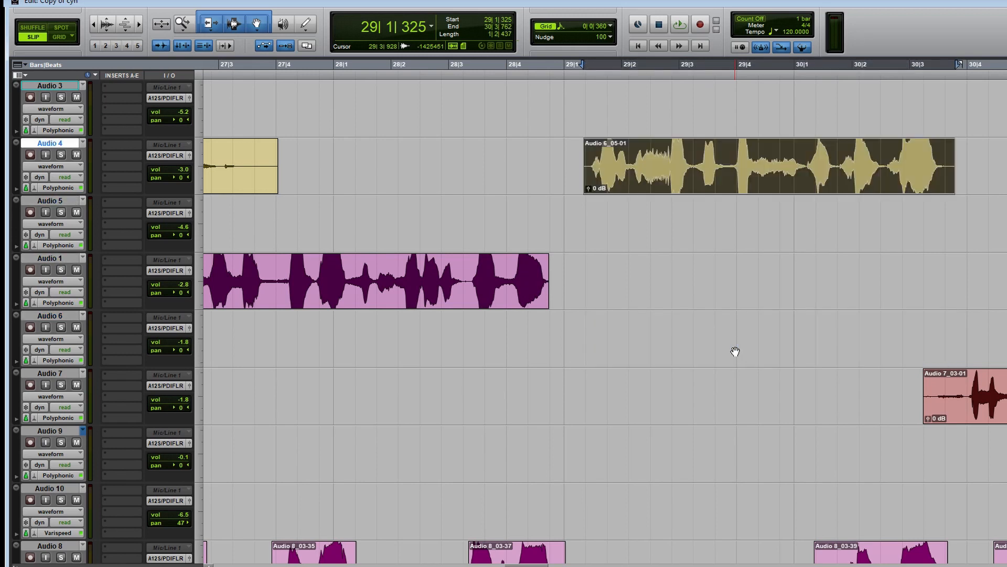
# Remove the quiet lead-in from the Audio 7 clip and move the clip onto the Audio 4 track at 30|3|932.
pyautogui.scroll(-1, 856, 378)
pyautogui.moveTo(919, 343); pyautogui.dragTo(963, 341)
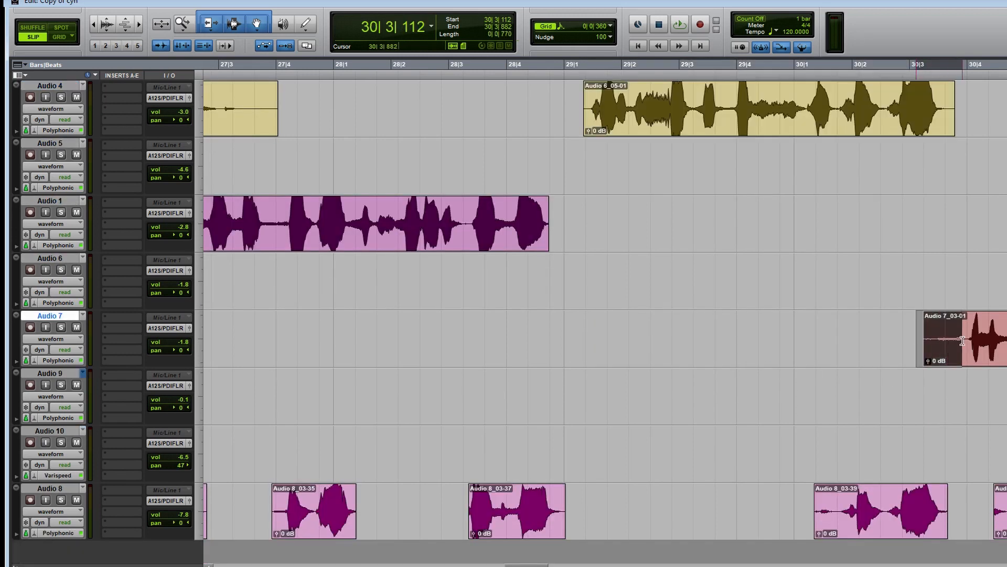
pyautogui.press('Delete')
pyautogui.click(996, 350)
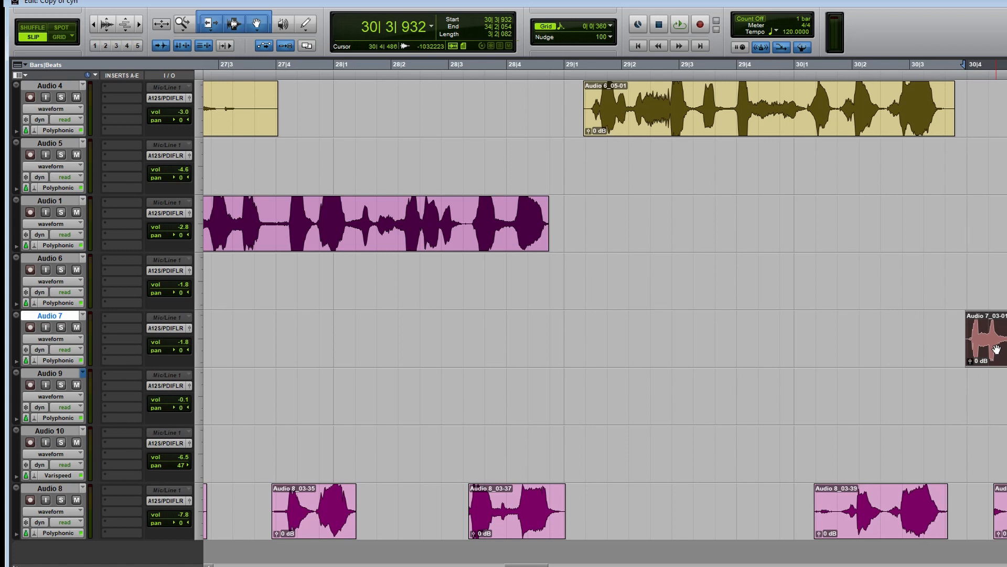
pyautogui.press('Delete')
pyautogui.press('space')
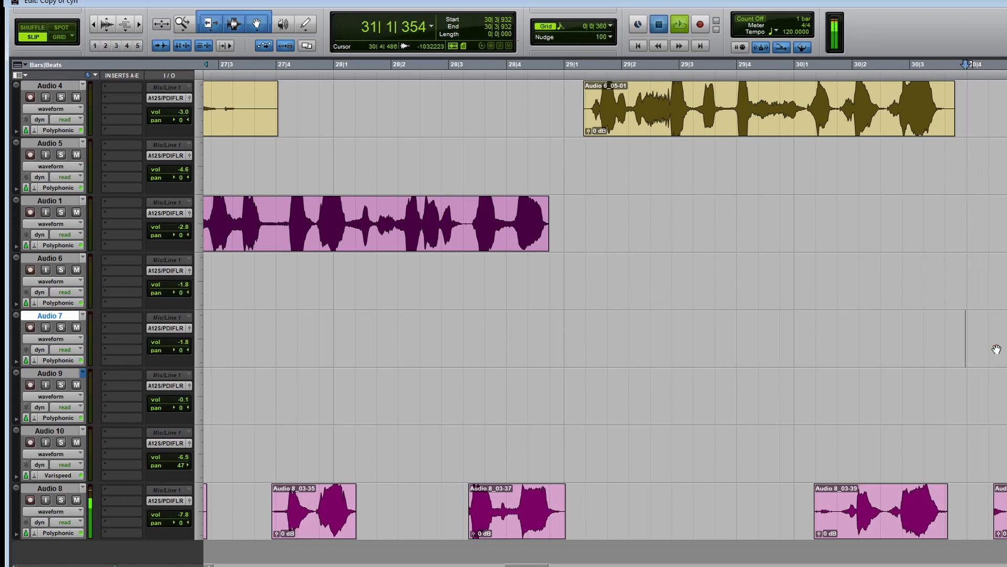
pyautogui.press('space')
pyautogui.press('p')
pyautogui.press('p')
pyautogui.press('p')
pyautogui.press('p')
pyautogui.hotkey('ctrl', 'v')
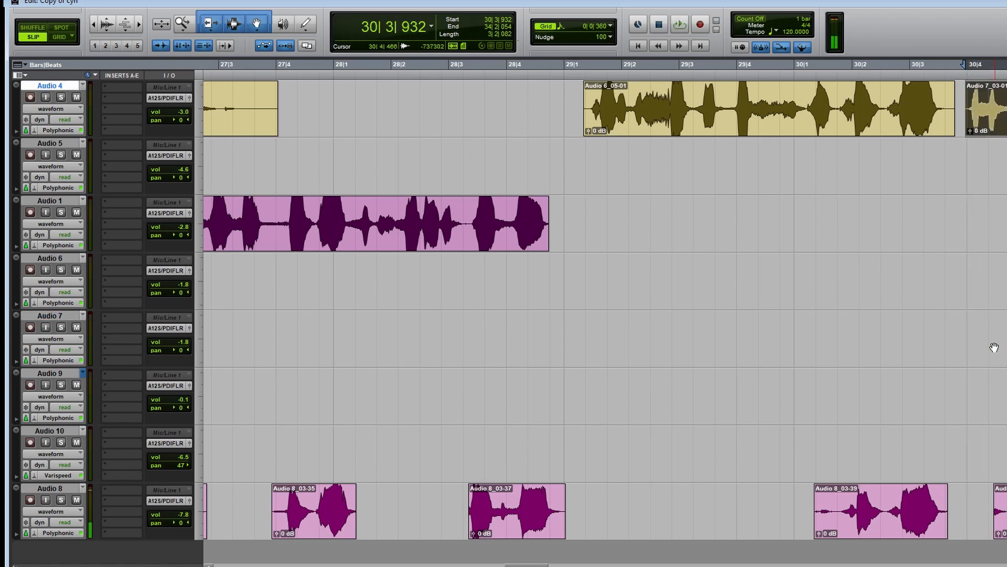
# Trim the quiet tail of the Audio 5 clip on the Audio 4 track so it ends at 27|3|281.
pyautogui.press('r')
pyautogui.press('r')
pyautogui.press('r')
pyautogui.scroll(3, 900, 307)
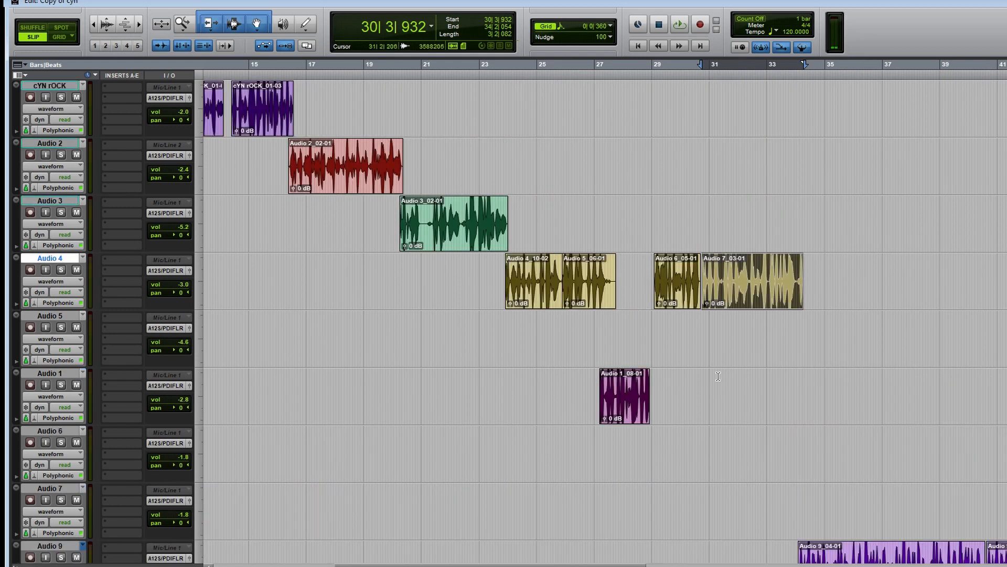
pyautogui.press('F5')
pyautogui.moveTo(720, 375); pyautogui.dragTo(491, 401)
pyautogui.press('F5')
pyautogui.moveTo(896, 401); pyautogui.dragTo(509, 422)
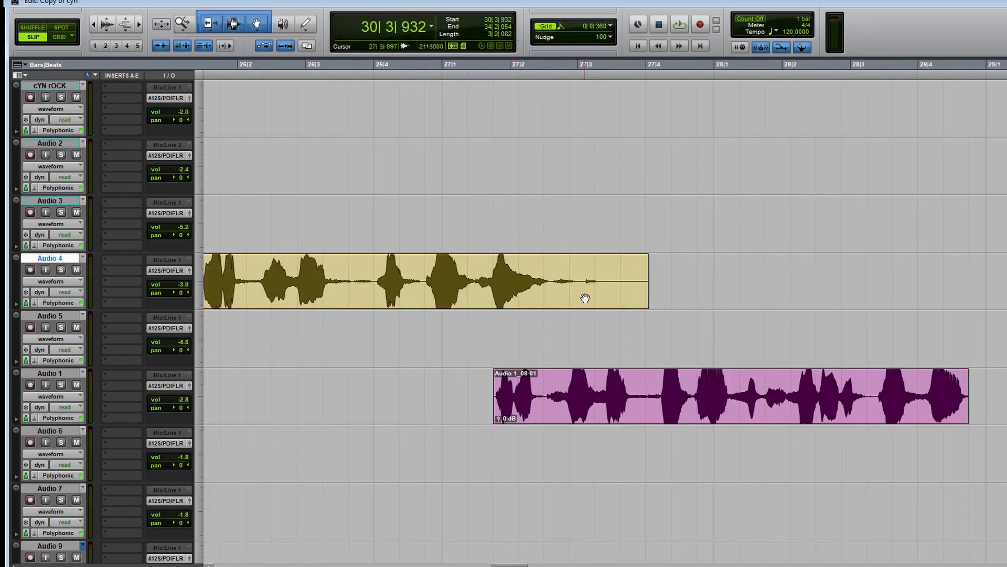
pyautogui.click(601, 281)
# Delete the emptied Audio 5, Audio 6 and Audio 7 tracks.
pyautogui.press('r')
pyautogui.press('r')
pyautogui.press('r')
pyautogui.press('r')
pyautogui.scroll(2, 603, 281)
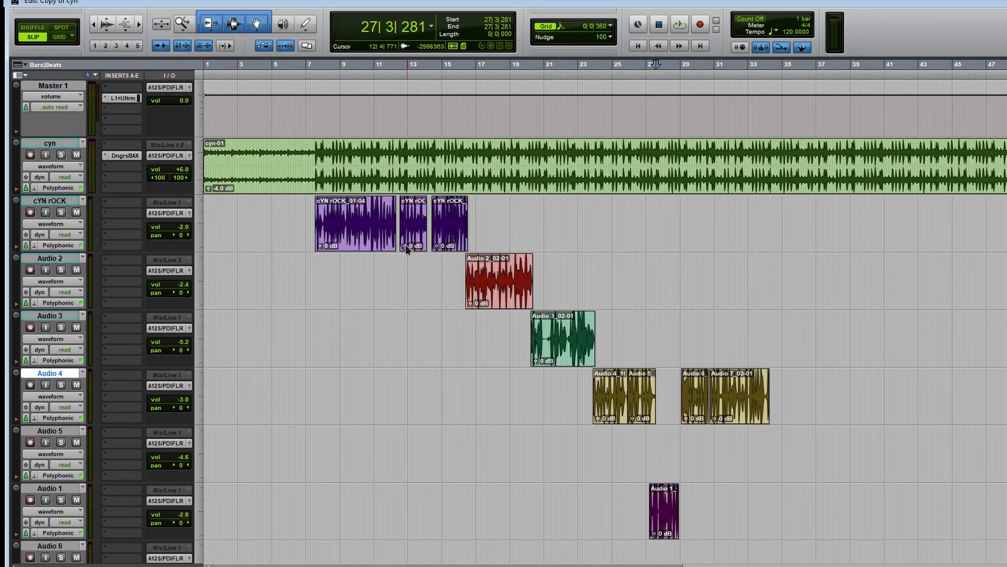
pyautogui.scroll(-2, 405, 247)
pyautogui.rightClick(53, 315)
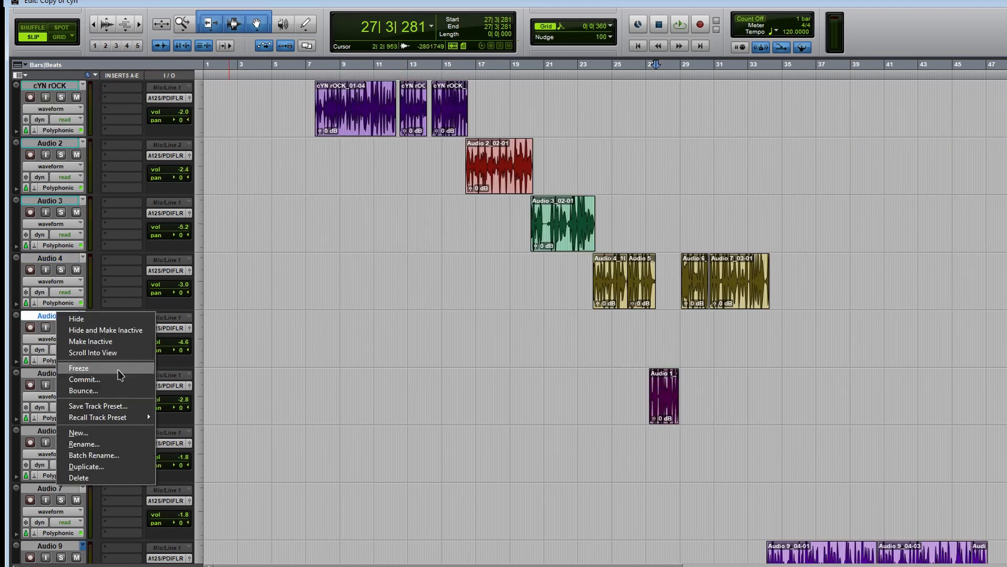
pyautogui.click(110, 477)
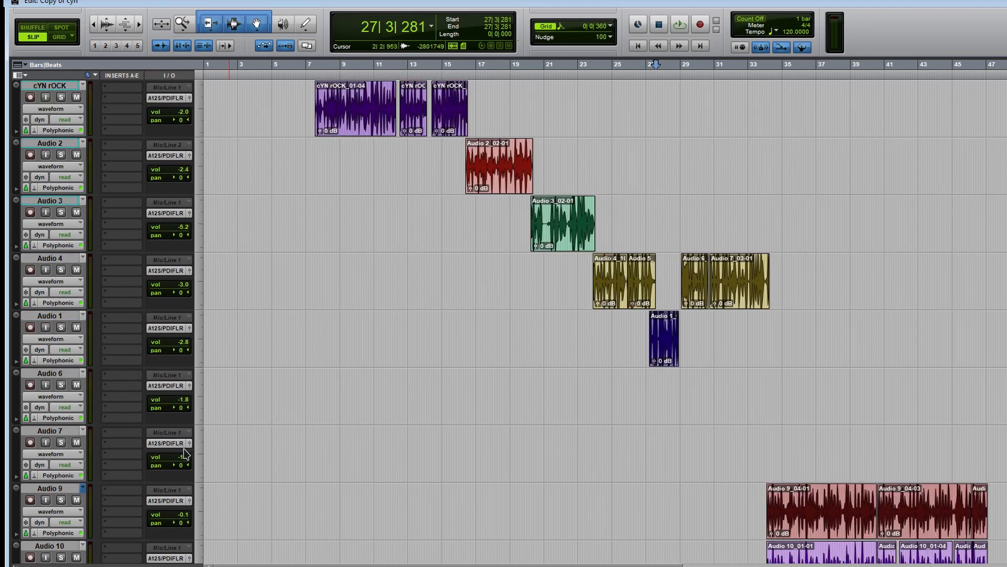
pyautogui.scroll(-2, 276, 373)
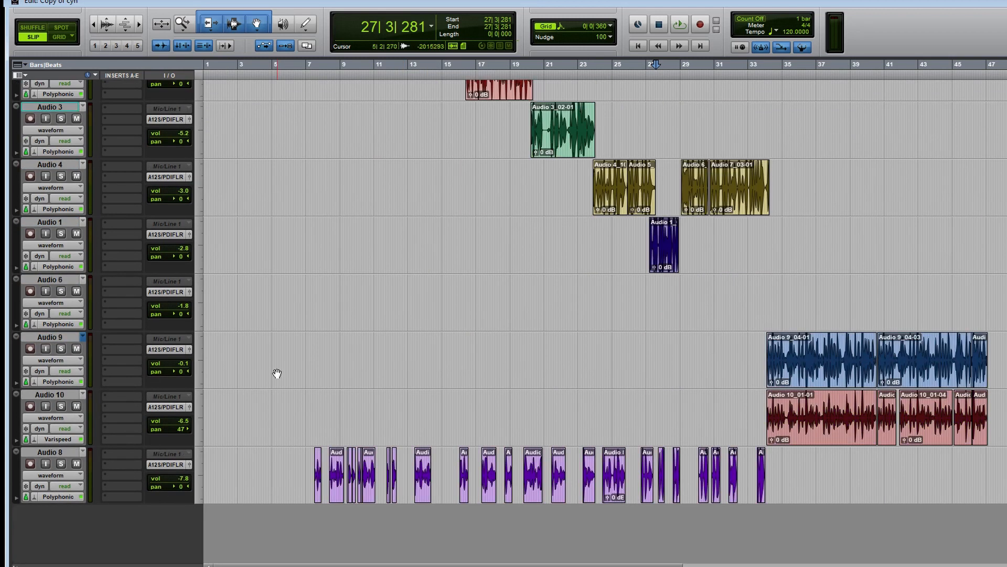
pyautogui.scroll(4, 276, 371)
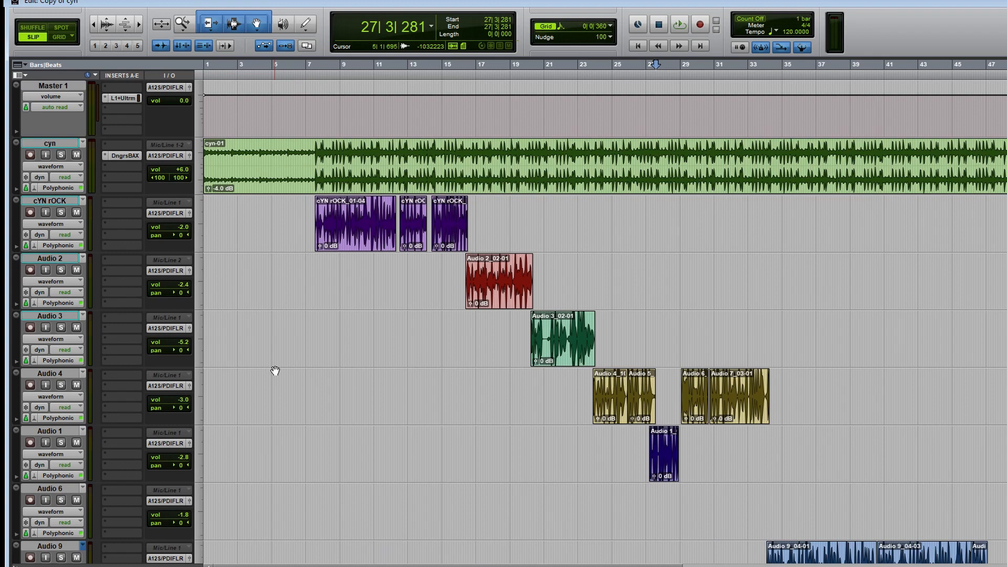
pyautogui.click(125, 421)
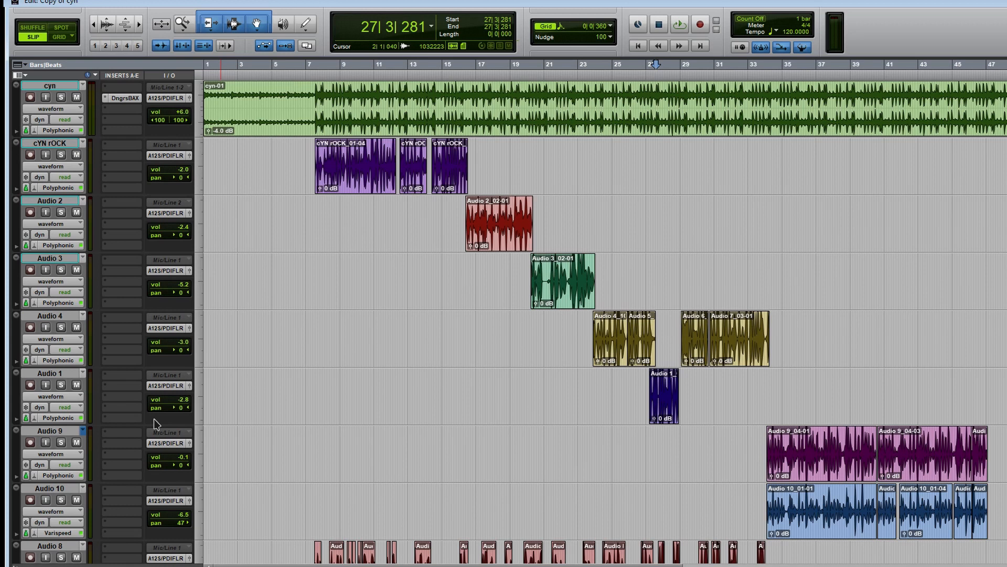
# Add a new audio track below Audio 1 and set its input to Bus 1.
pyautogui.click(173, 432)
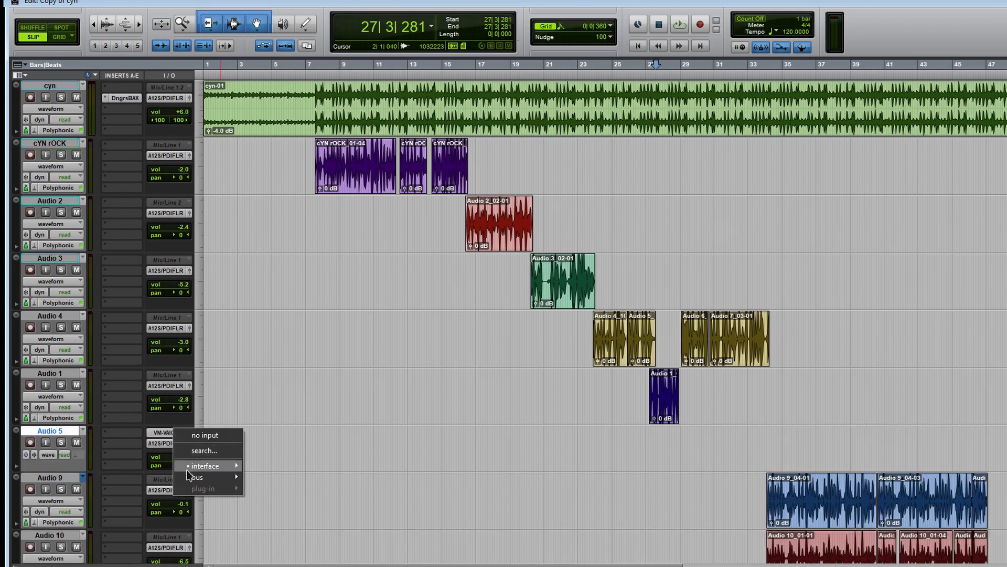
pyautogui.moveTo(187, 479)
pyautogui.click(282, 309)
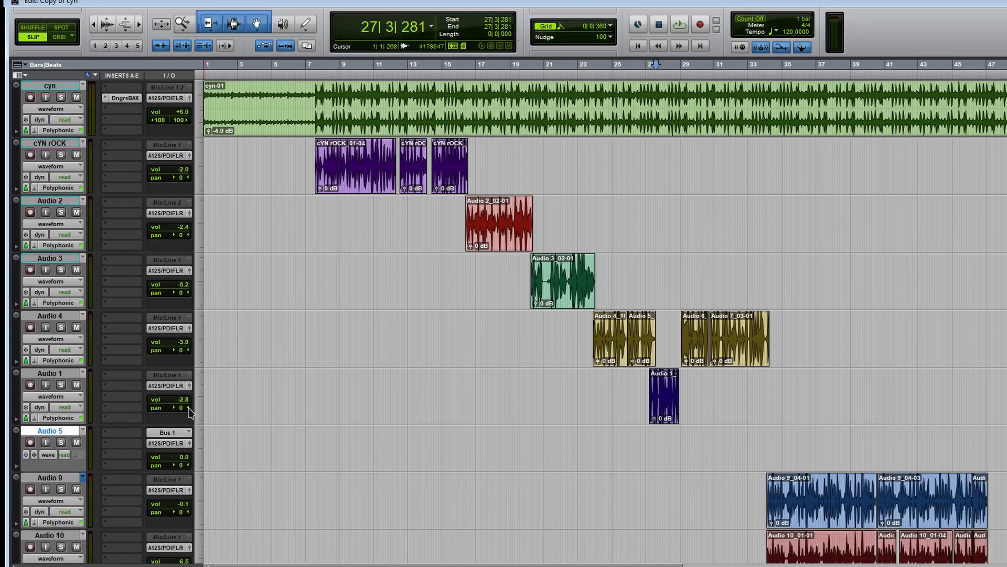
# Rename Bus 1 to CYN and move the new Audio 5 track above the cYN rOCK track.
pyautogui.rightClick(164, 437)
pyautogui.click(193, 450)
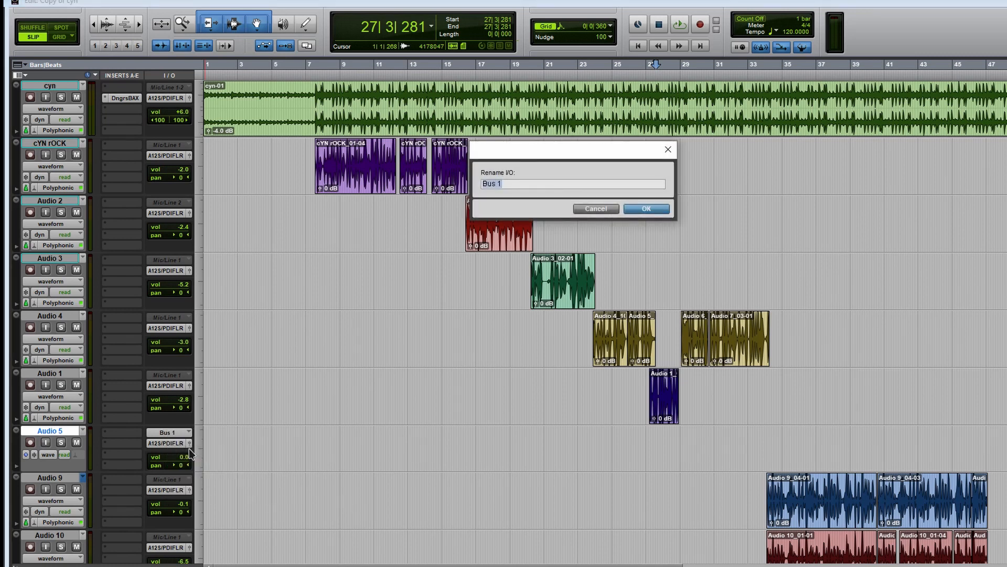
pyautogui.press('Return')
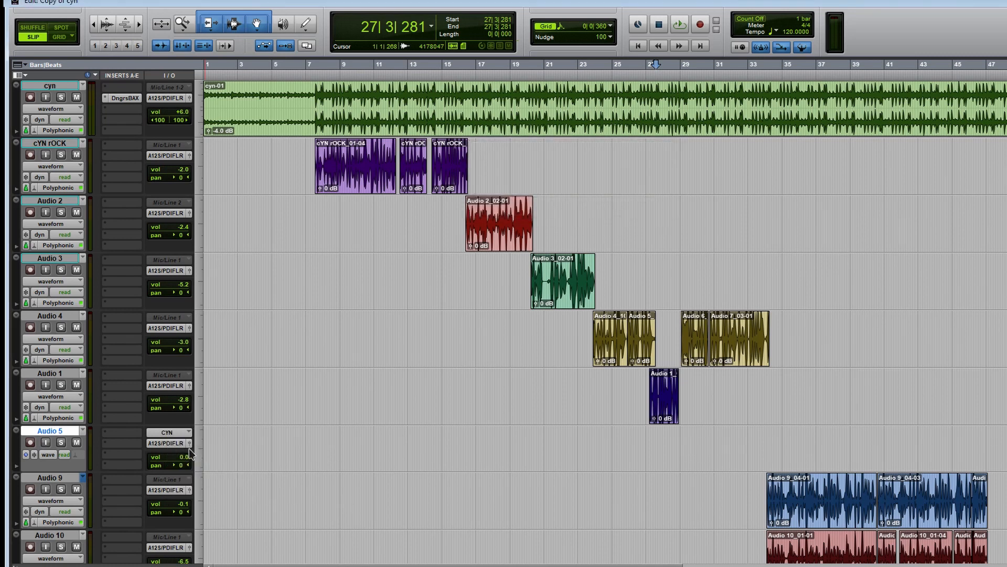
pyautogui.moveTo(46, 428); pyautogui.dragTo(117, 148)
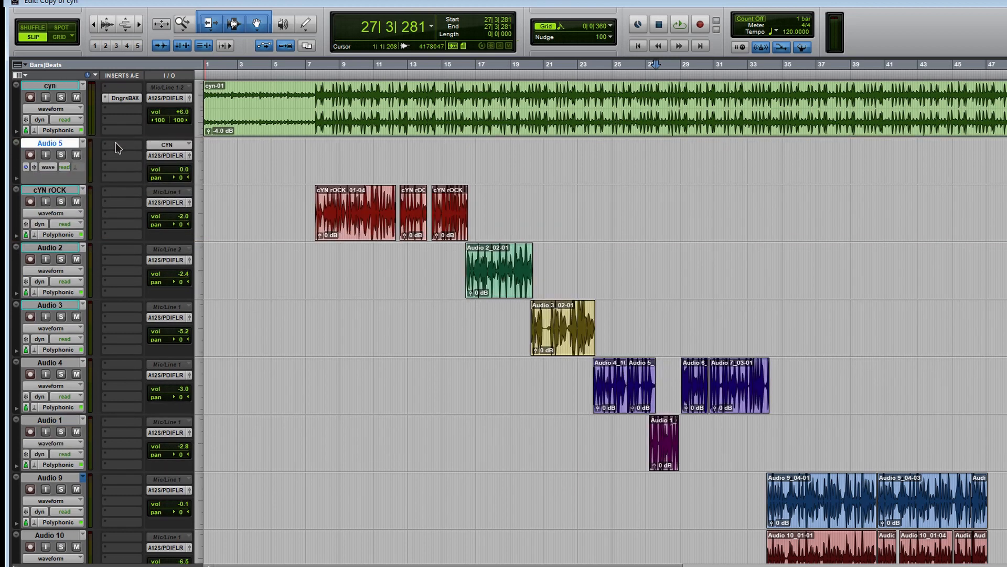
# Route the outputs of the cYN rOCK, Audio 2, Audio 3, Audio 4 and Audio 1 tracks to the CYN (Mono) bus.
pyautogui.click(62, 191)
pyautogui.scroll(-3, 587, 360)
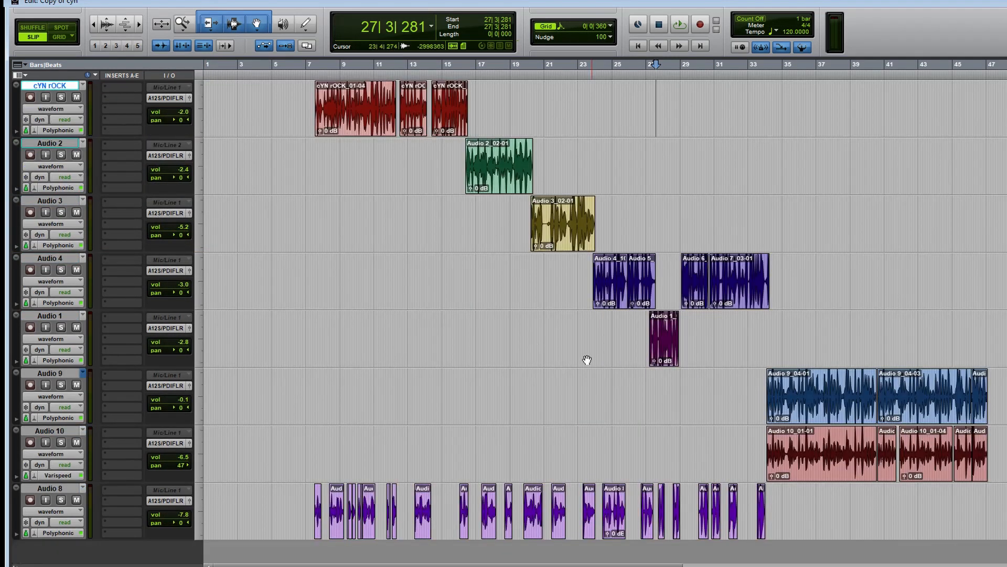
pyautogui.keyDown('shift'); pyautogui.click(70, 313); pyautogui.keyUp('shift')
pyautogui.click(174, 271)
pyautogui.moveTo(202, 308)
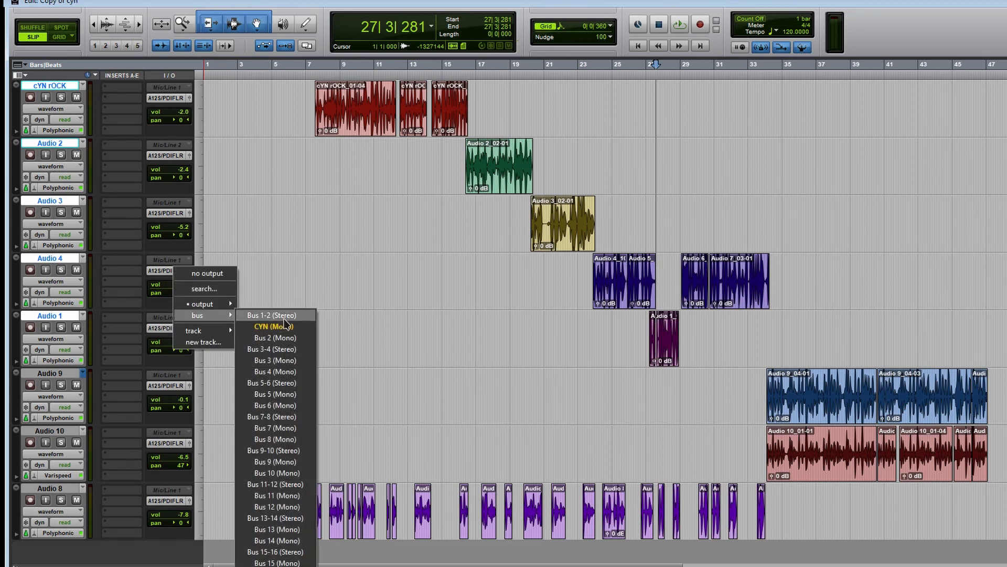
pyautogui.click(270, 325)
pyautogui.click(163, 271)
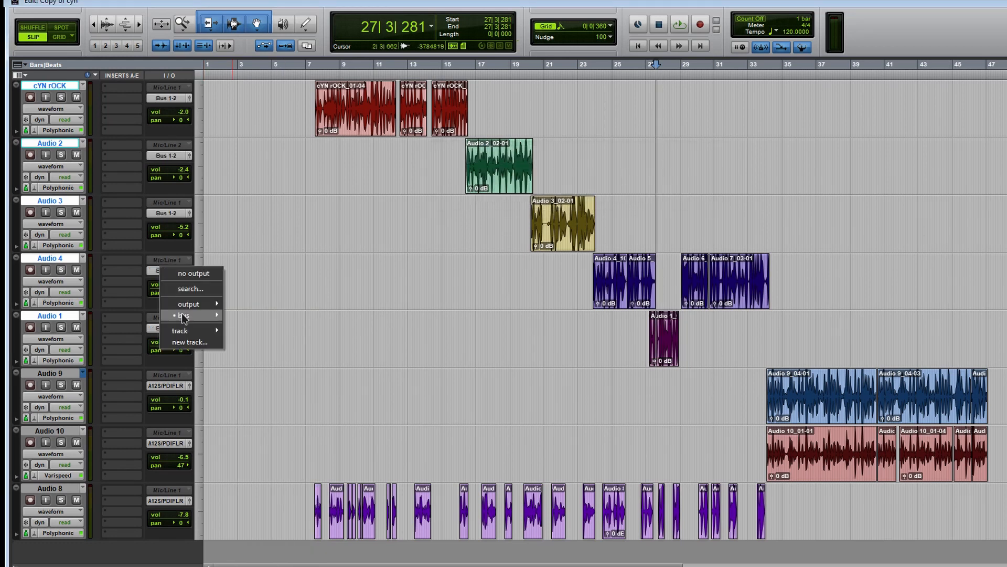
pyautogui.click(250, 329)
# Record-enable Audio 5 with input monitoring and play the session from 7|3|148 to check the bused vocal signal.
pyautogui.scroll(3, 364, 274)
pyautogui.click(315, 273)
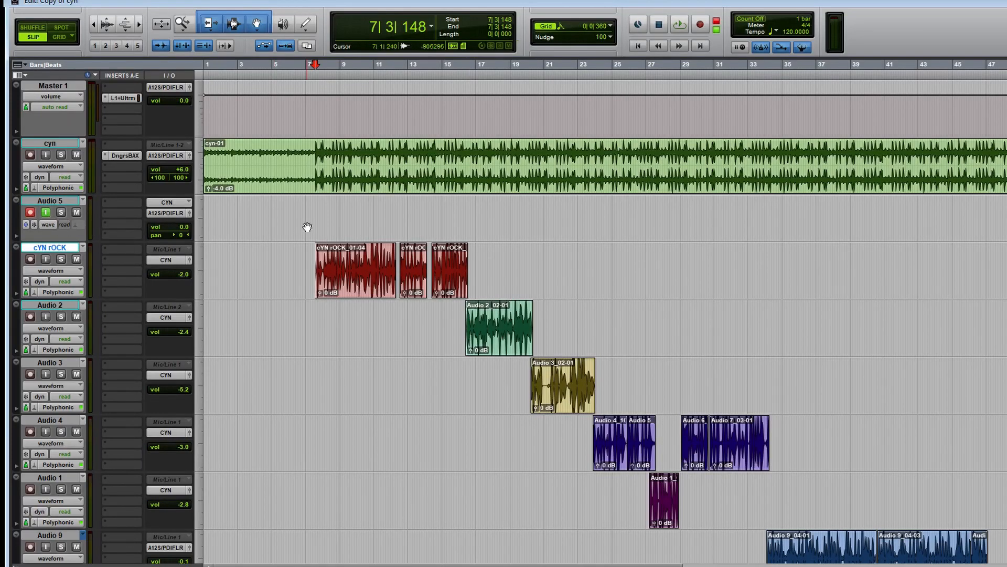
pyautogui.press('space')
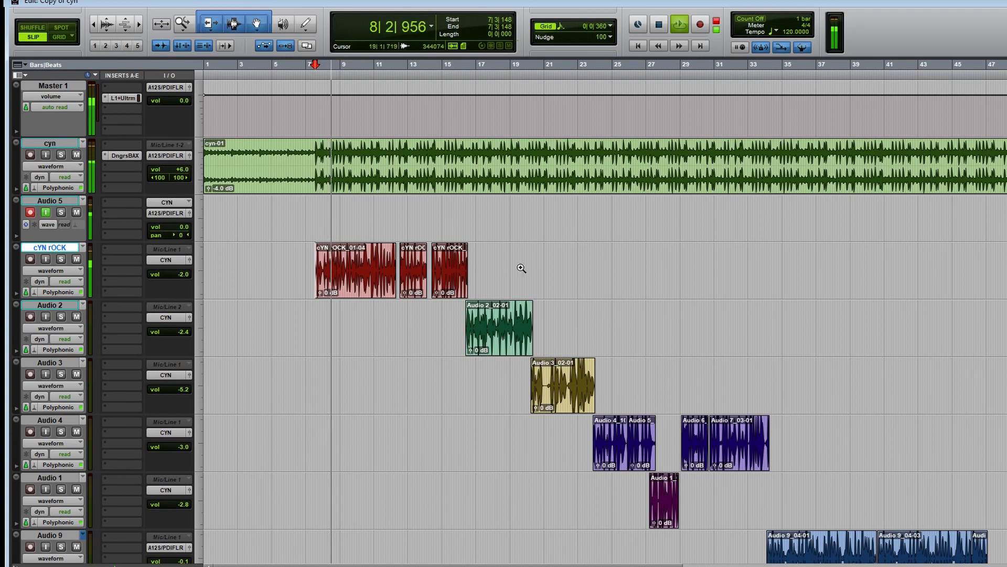
pyautogui.moveTo(521, 268); pyautogui.dragTo(229, 306)
pyautogui.hscroll(3, 493, 309)
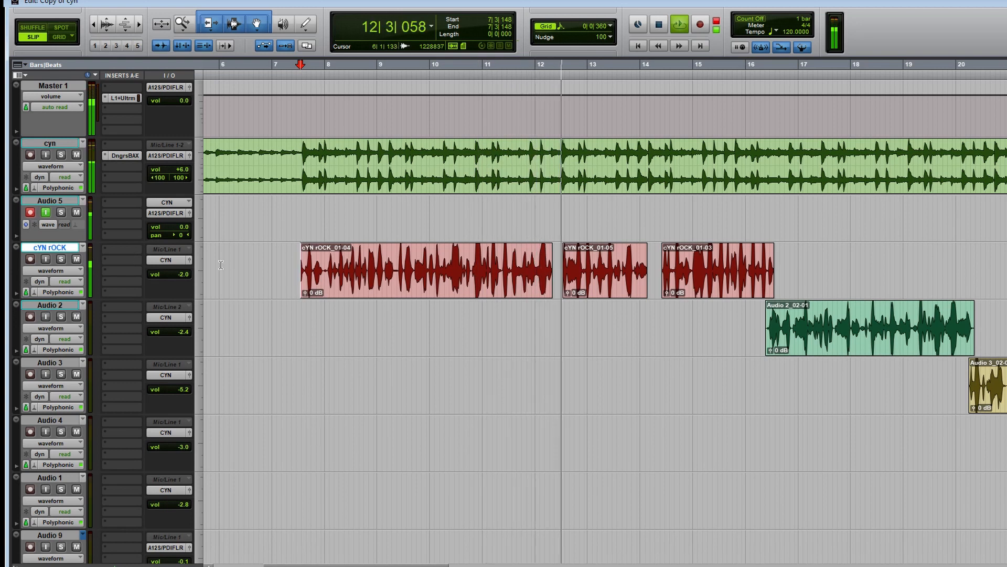
pyautogui.press('r')
pyautogui.press('r')
pyautogui.press('F5')
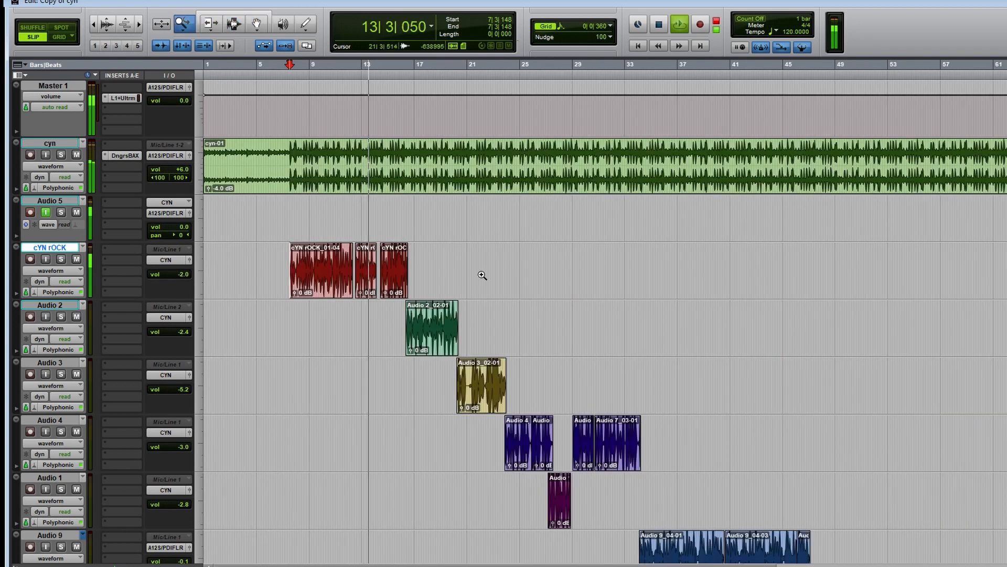
pyautogui.moveTo(584, 256); pyautogui.dragTo(341, 281)
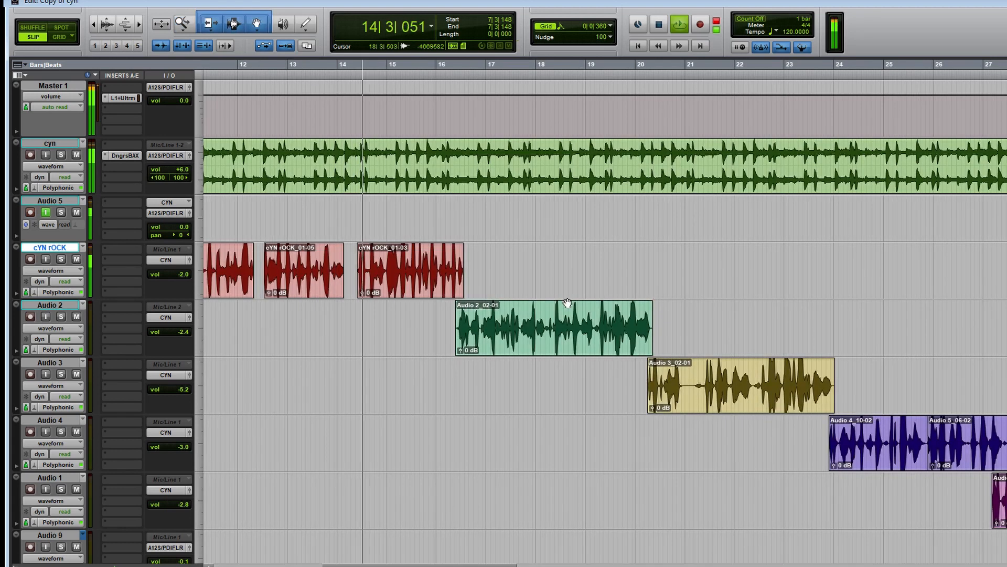
pyautogui.press('space')
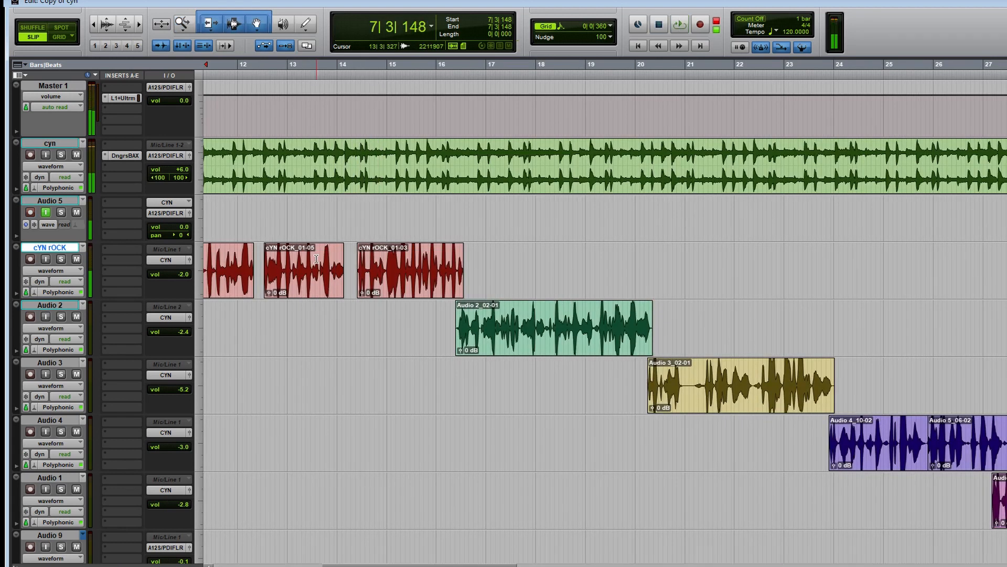
# Rename the Audio 5 track to L VOX and place the edit cursor at 6|3|684, before the first vocal clip.
pyautogui.press('r')
pyautogui.press('r')
pyautogui.click(274, 260)
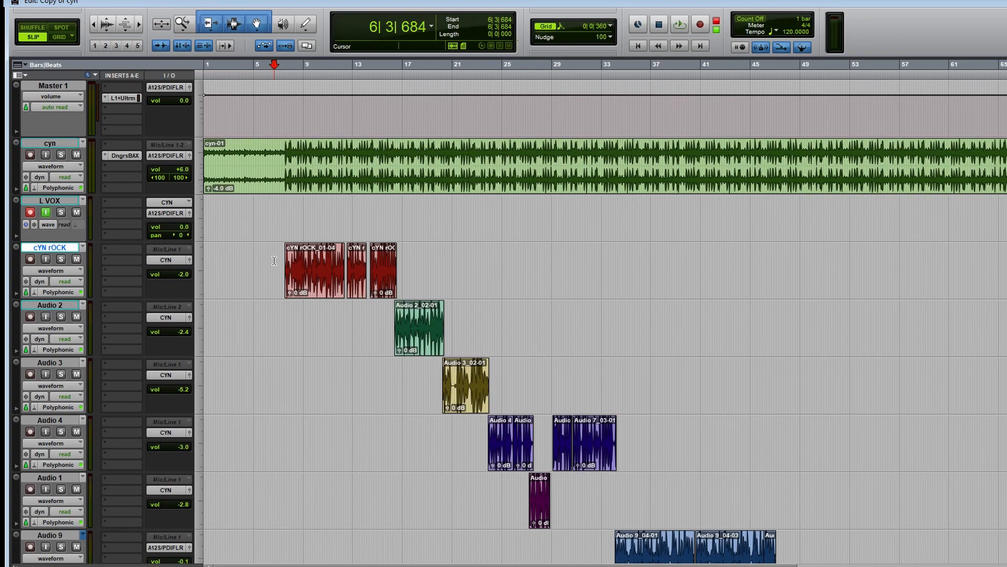
# Examine the L VOX track's levels and routing in the mixer and return to the edit view.
pyautogui.hotkey('ctrl', '=')
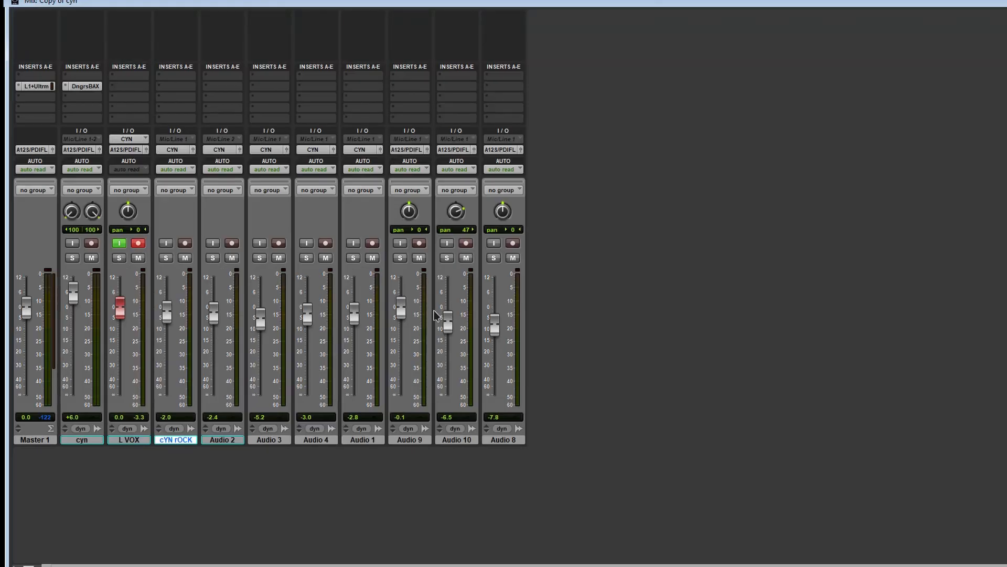
pyautogui.hotkey('ctrl', '=')
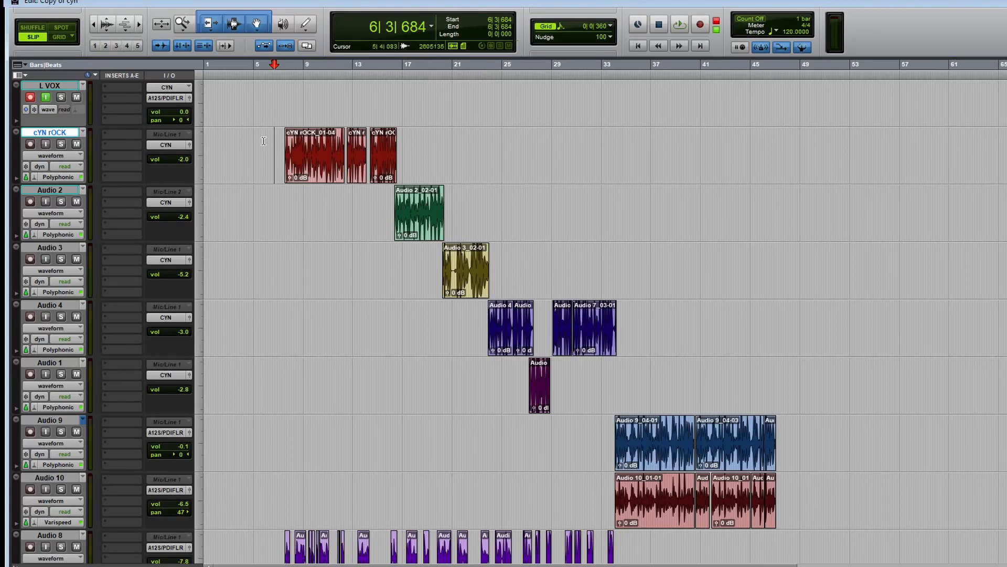
pyautogui.scroll(3, 582, 346)
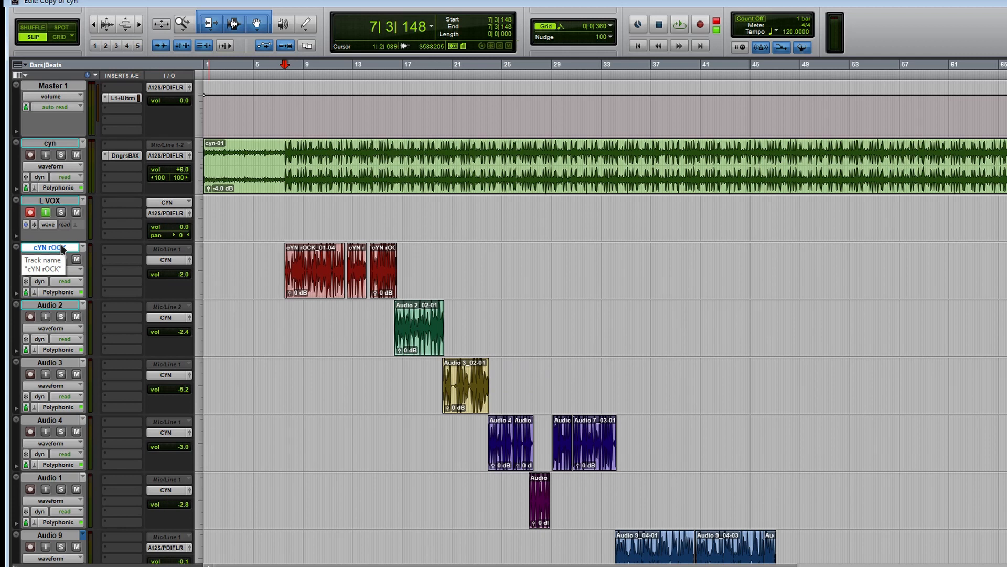
# Play the session from 7|3|148 and set the volume of Audio 2 to +0.7 dB and Audio 3 to -0.5 dB.
pyautogui.scroll(-3, 62, 248)
pyautogui.press('space')
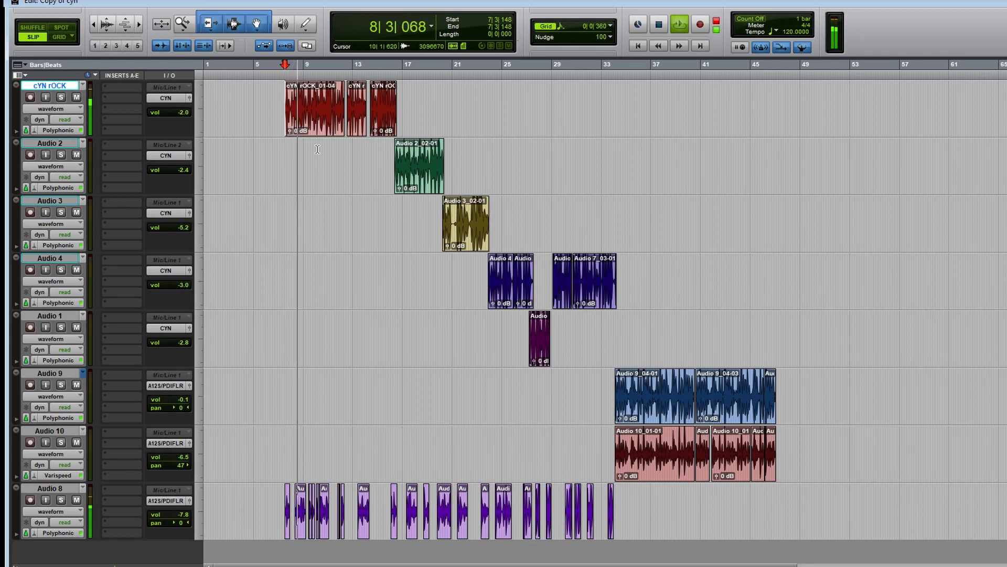
pyautogui.press('F5')
pyautogui.moveTo(560, 103); pyautogui.dragTo(254, 110)
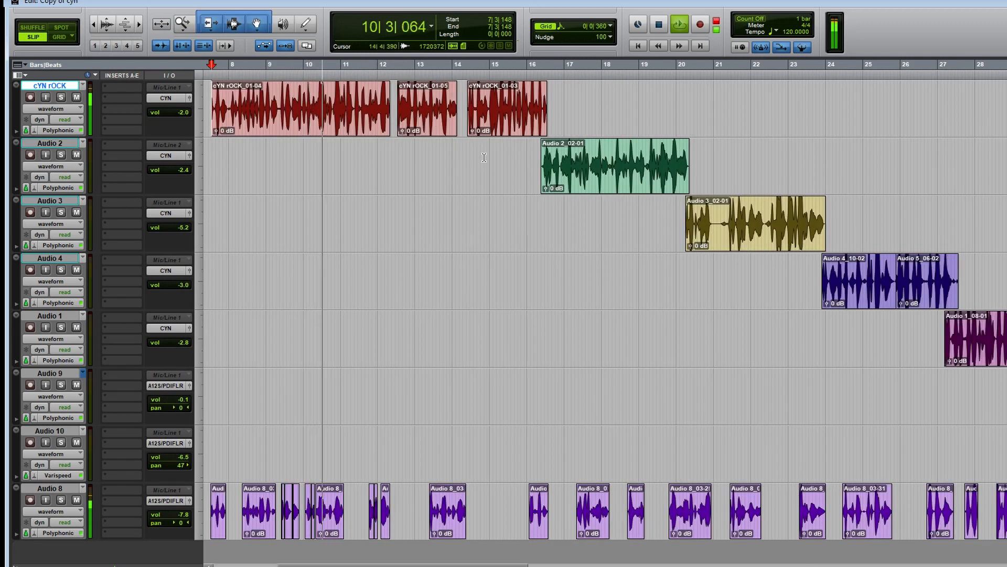
pyautogui.press('r')
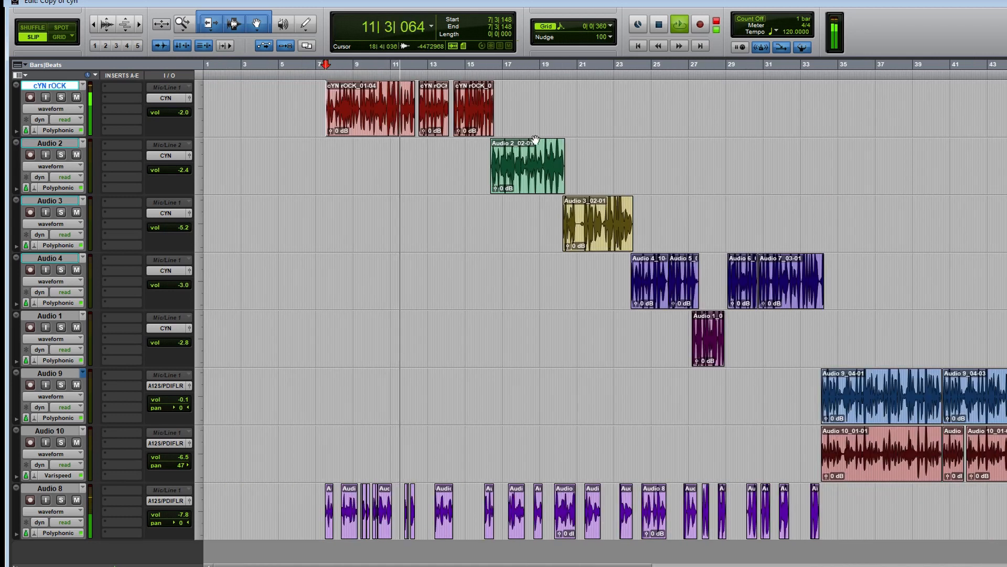
pyautogui.scroll(1, 534, 140)
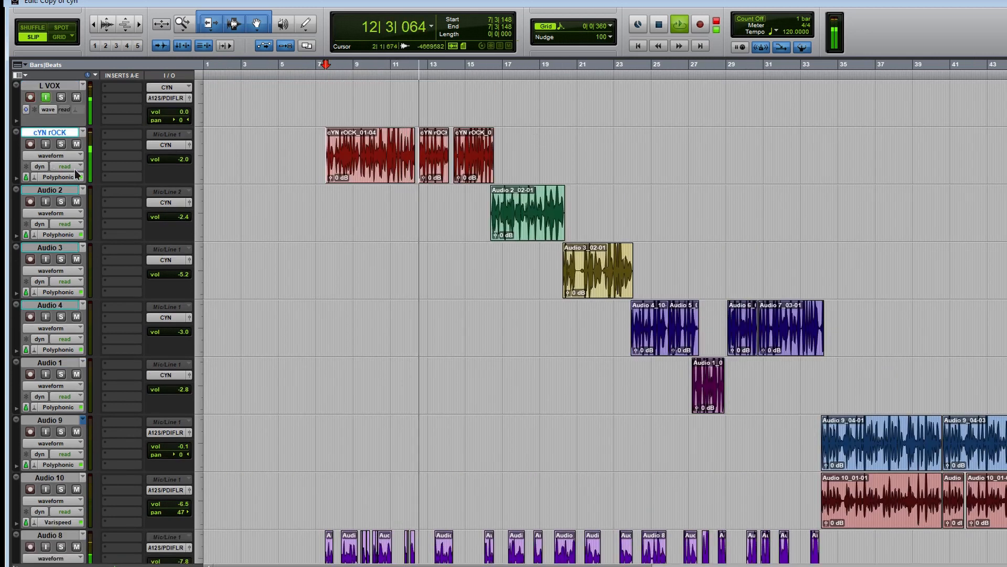
pyautogui.click(54, 192)
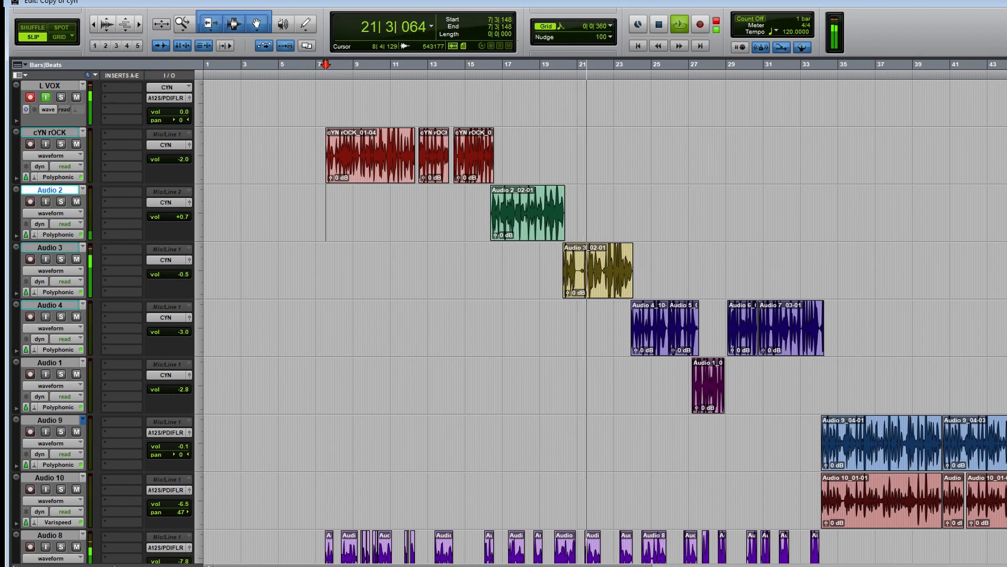
# Set the volume of Audio 4 to -0.4 dB and Audio 1 to -0.2 dB in the mixer, and stop playback in the edit view.
pyautogui.hotkey('ctrl', '=')
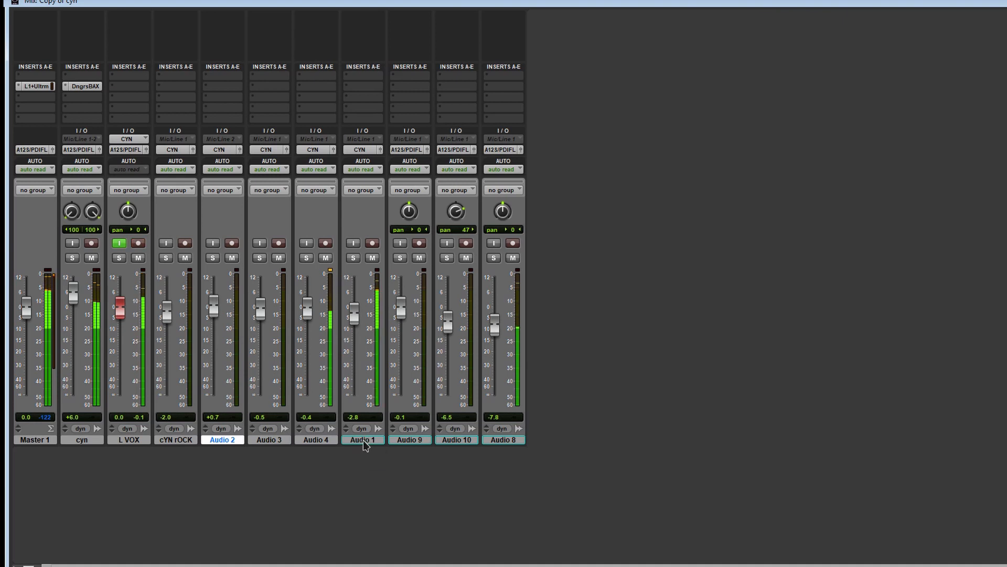
pyautogui.click(364, 440)
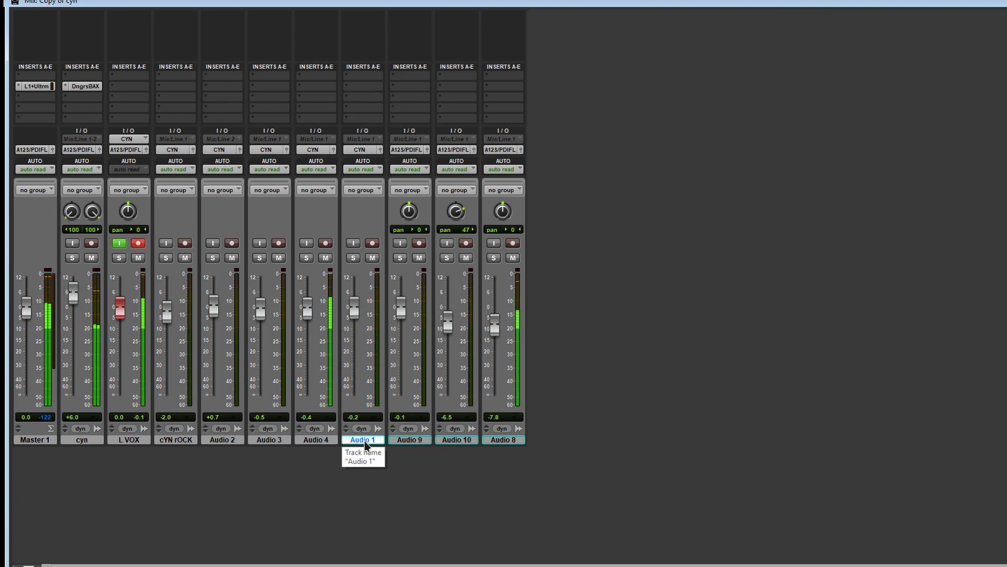
pyautogui.hotkey('ctrl', '=')
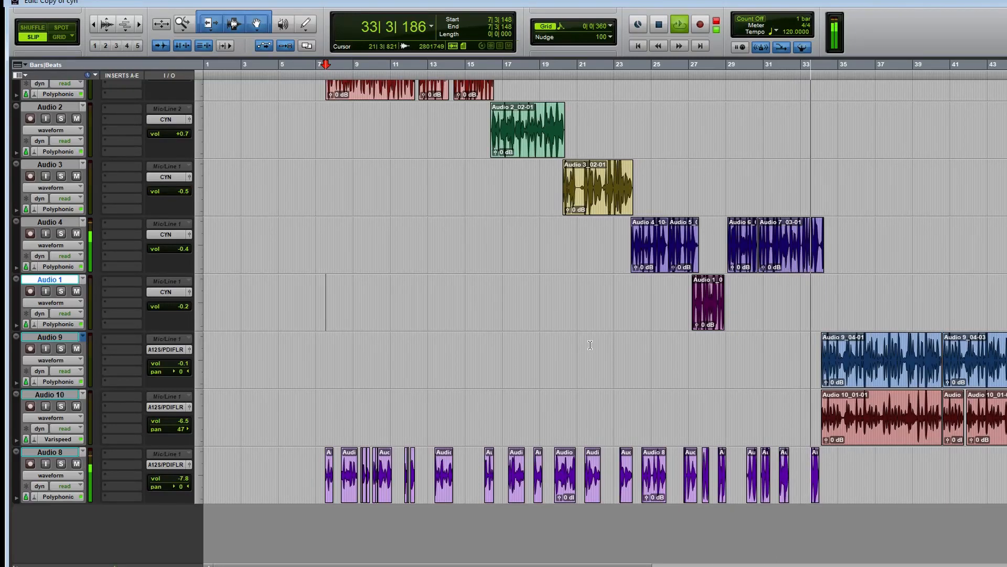
pyautogui.press('space')
pyautogui.scroll(4, 255, 259)
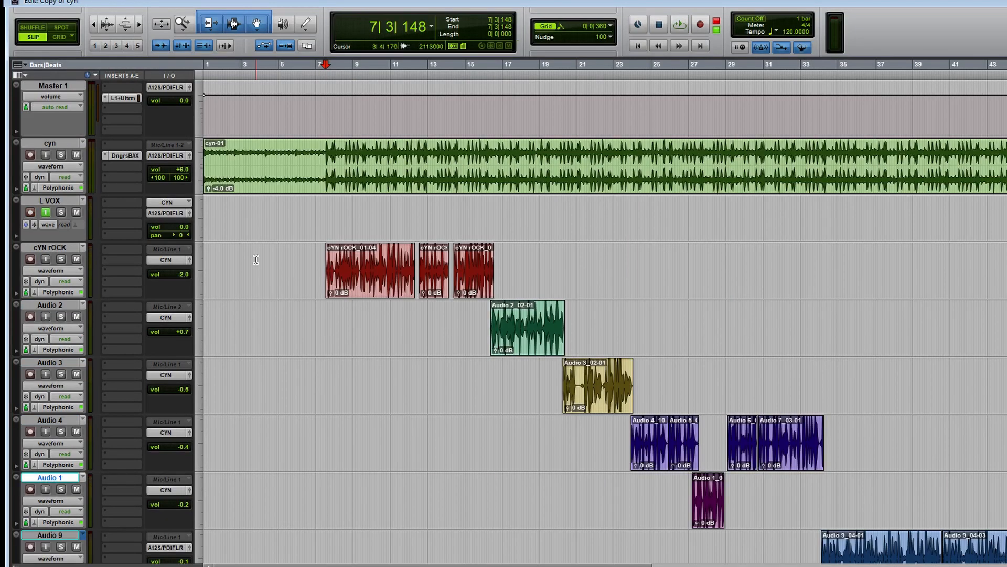
# Reduce the audio waveform display height and start recording the bused vocals onto L VOX from 7|3|148.
pyautogui.click(103, 31)
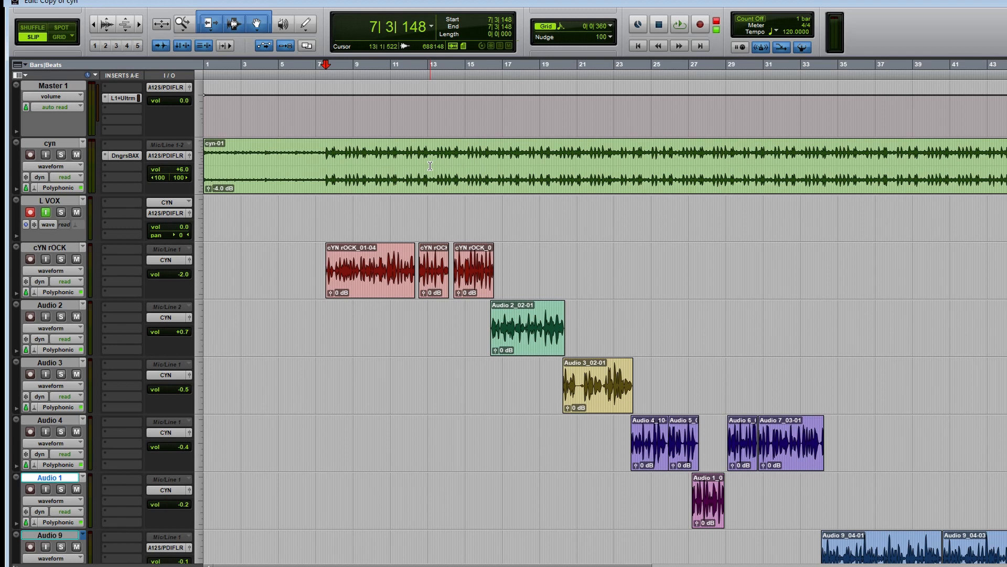
pyautogui.click(304, 264)
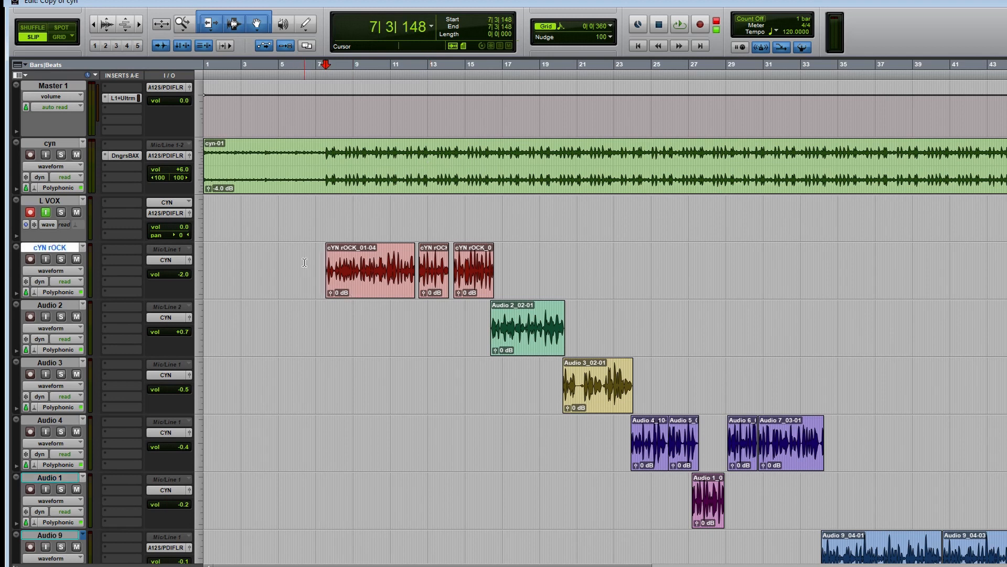
pyautogui.hotkey('ctrl', 'space')
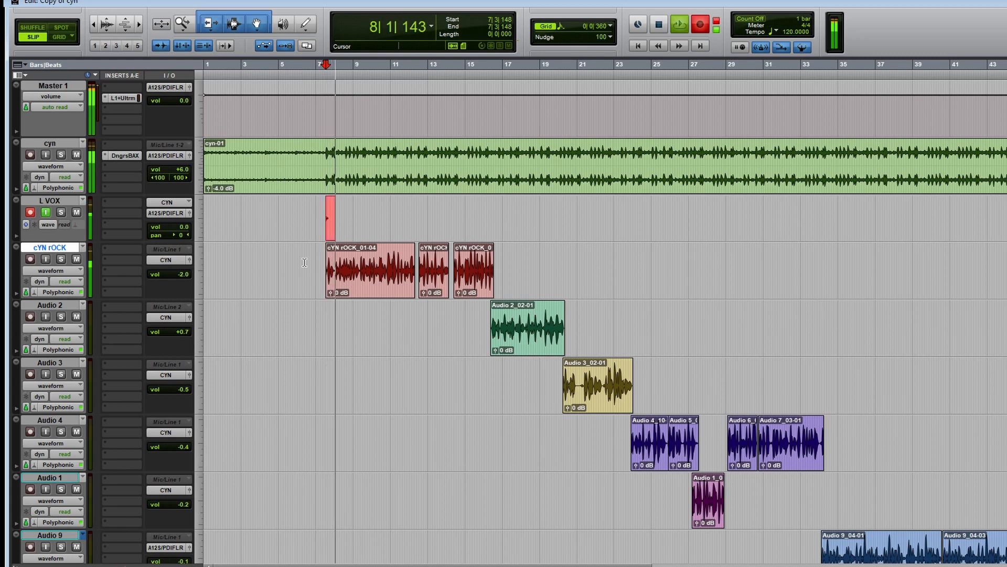
# Enlarge the L VOX track height during recording and stop the take just past the last Audio 4 clip, around bar 34.
pyautogui.click(301, 199)
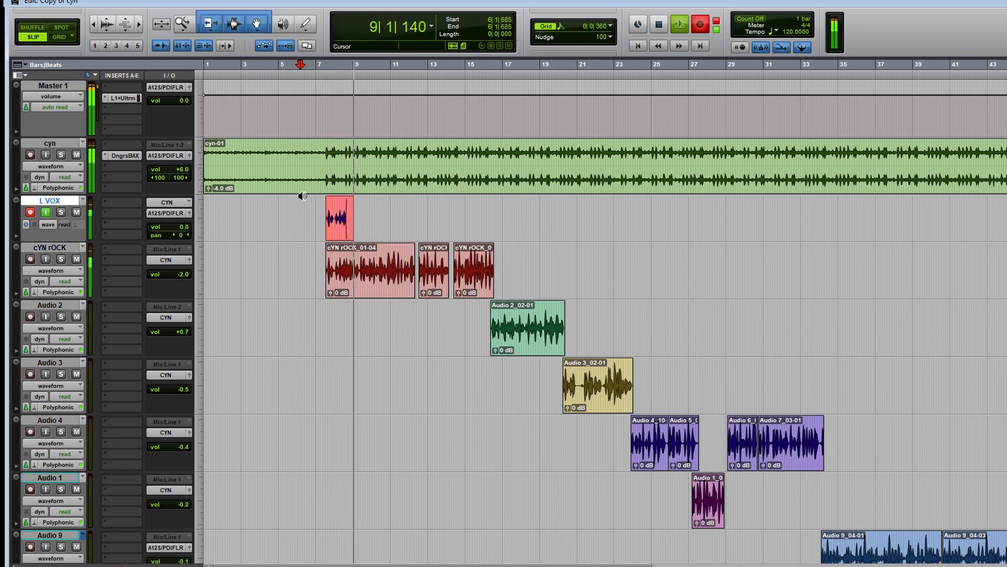
pyautogui.press('super+Up')
pyautogui.press('super+Up')
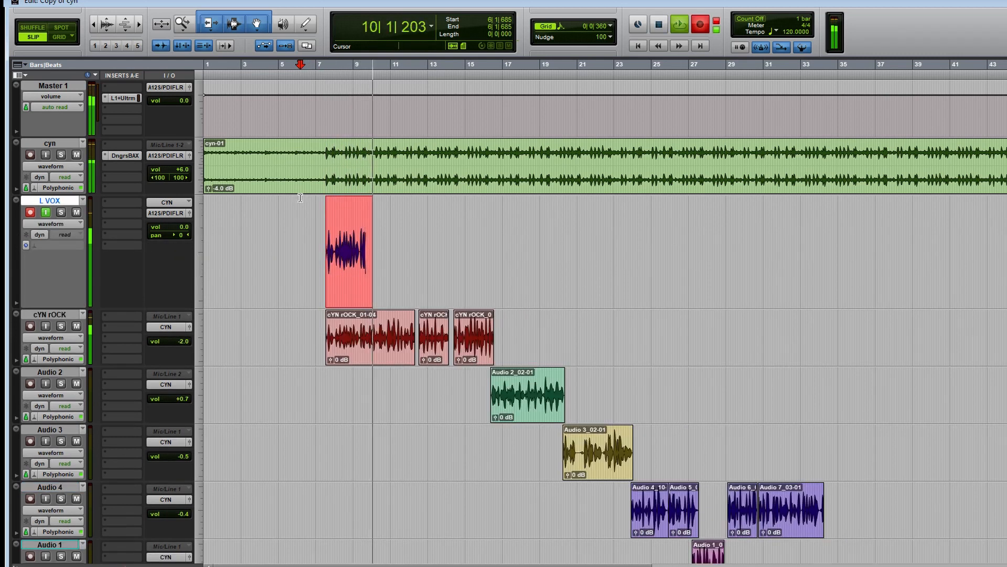
pyautogui.press('F5')
pyautogui.moveTo(476, 231); pyautogui.dragTo(234, 312)
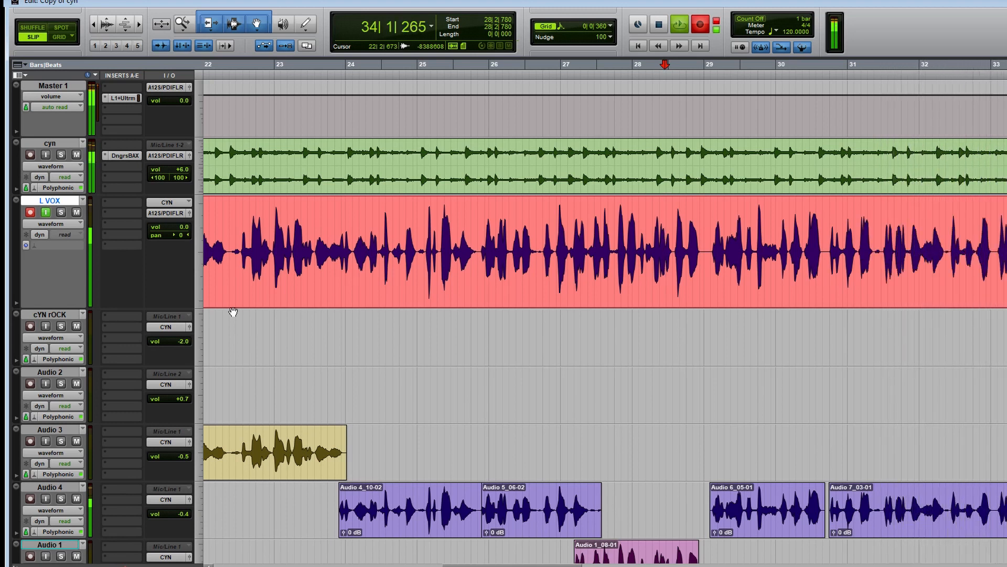
pyautogui.press('space')
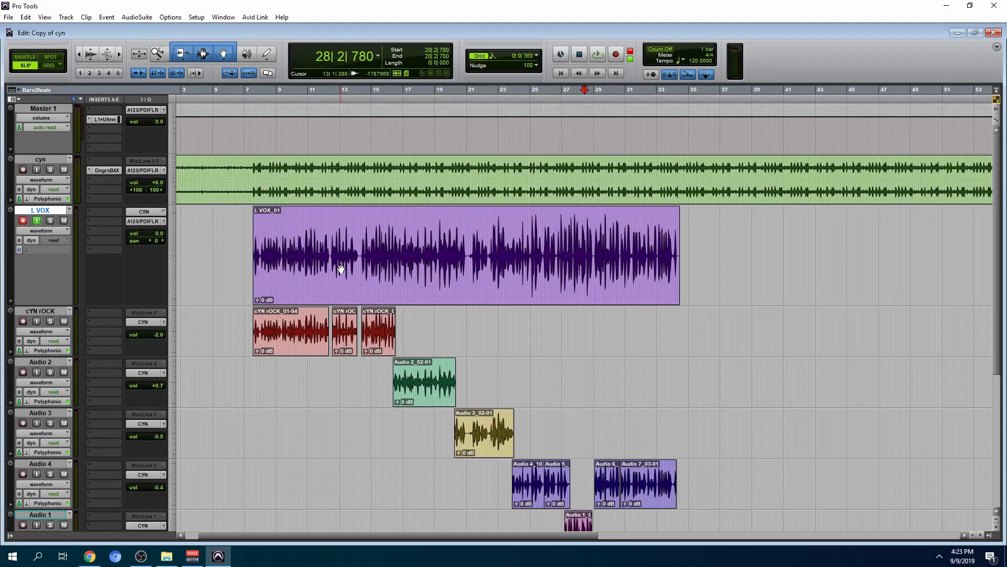
# Make the cYN rOCK, Audio 2, Audio 3, Audio 4 and Audio 1 tracks inactive.
pyautogui.scroll(-2, 371, 337)
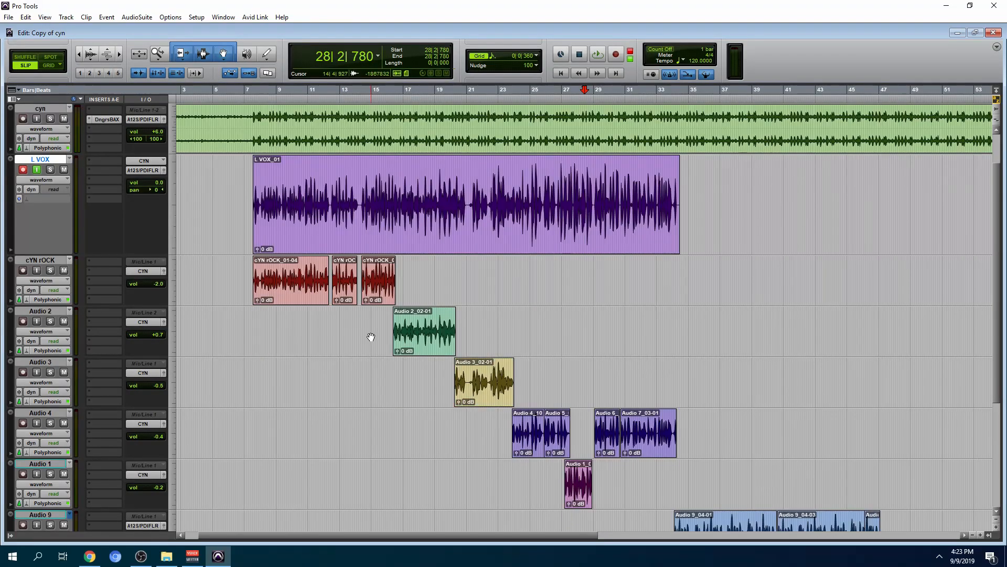
pyautogui.scroll(-5, 533, 381)
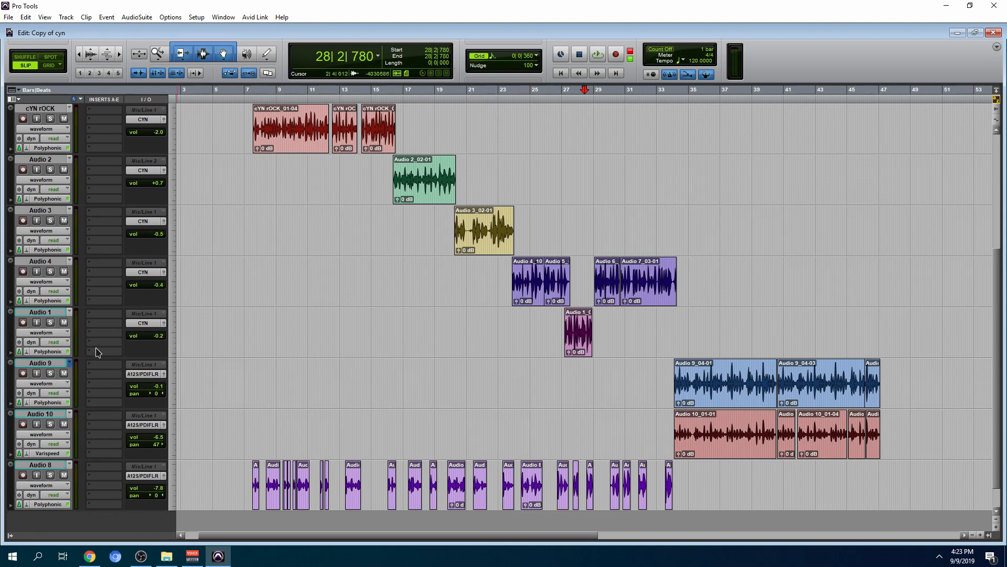
pyautogui.scroll(7, 37, 319)
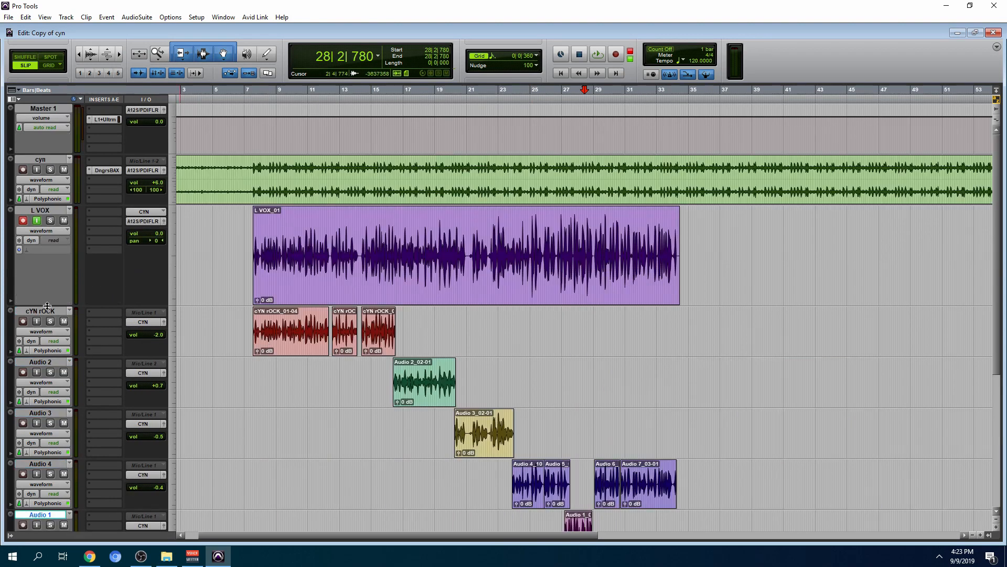
pyautogui.keyDown('shift'); pyautogui.click(47, 312); pyautogui.keyUp('shift')
pyautogui.rightClick(51, 311)
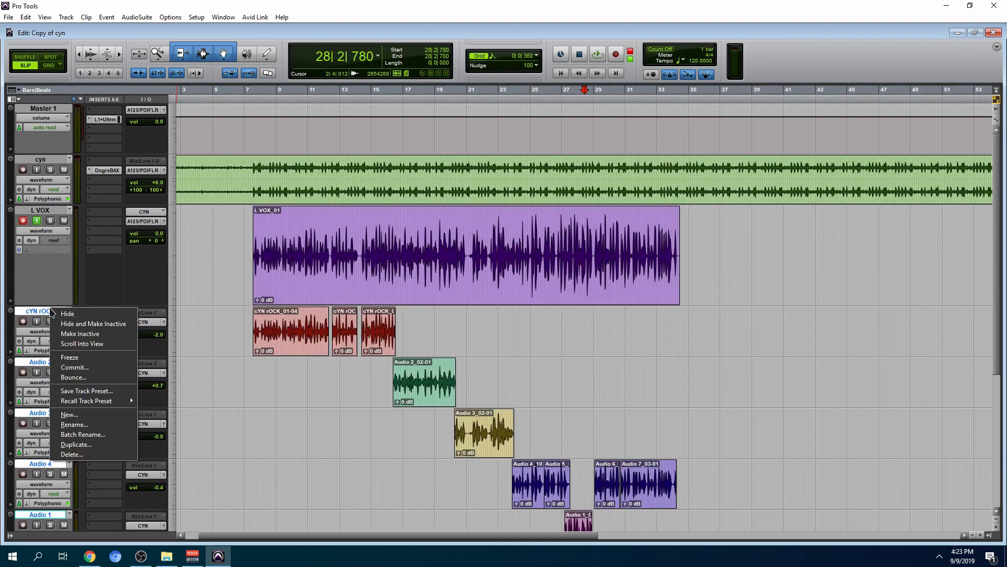
pyautogui.click(110, 333)
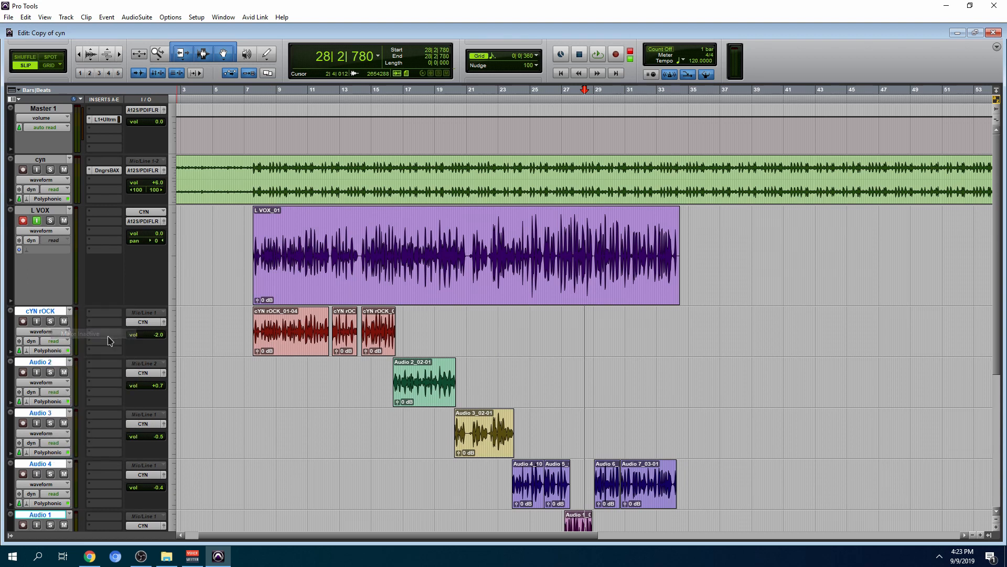
# Shrink the inactive vocal tracks to micro height and move them above the Master 1 track.
pyautogui.click(174, 333)
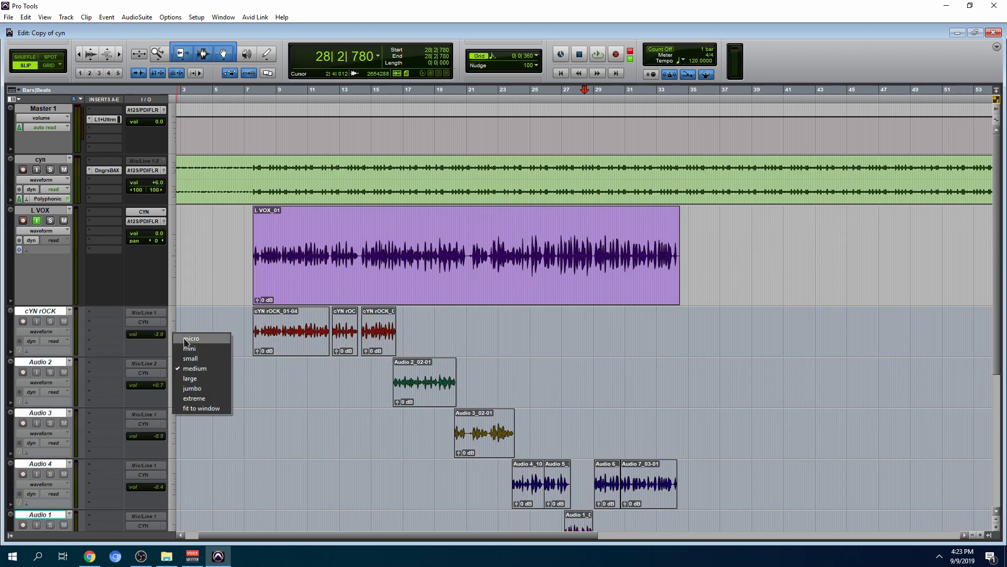
pyautogui.click(184, 342)
pyautogui.moveTo(25, 314); pyautogui.dragTo(61, 51)
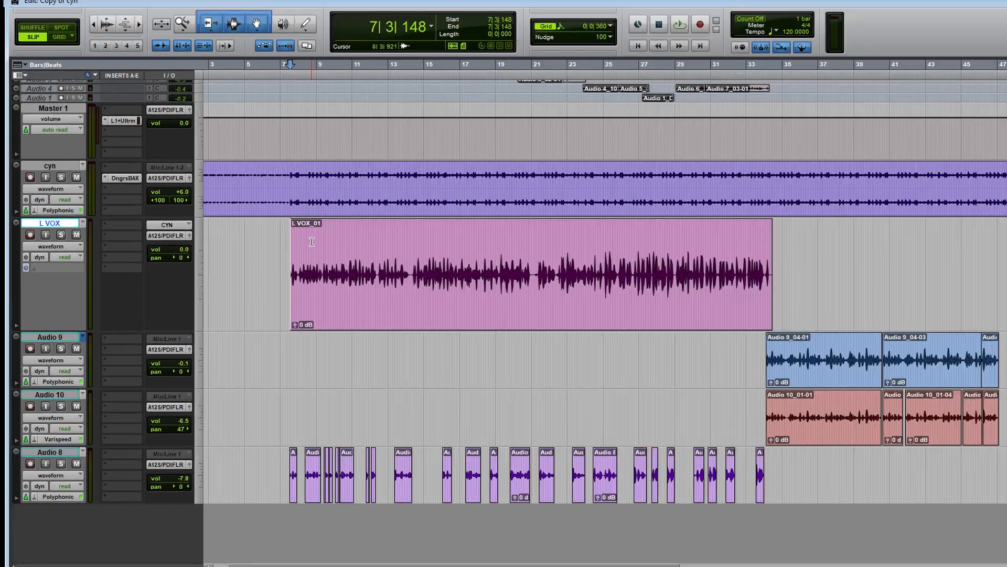
# Play the recorded L VOX clip from 7|3|148 with Audio 8 muted, checking the levels in the mixer before returning to the edit view.
pyautogui.press('space')
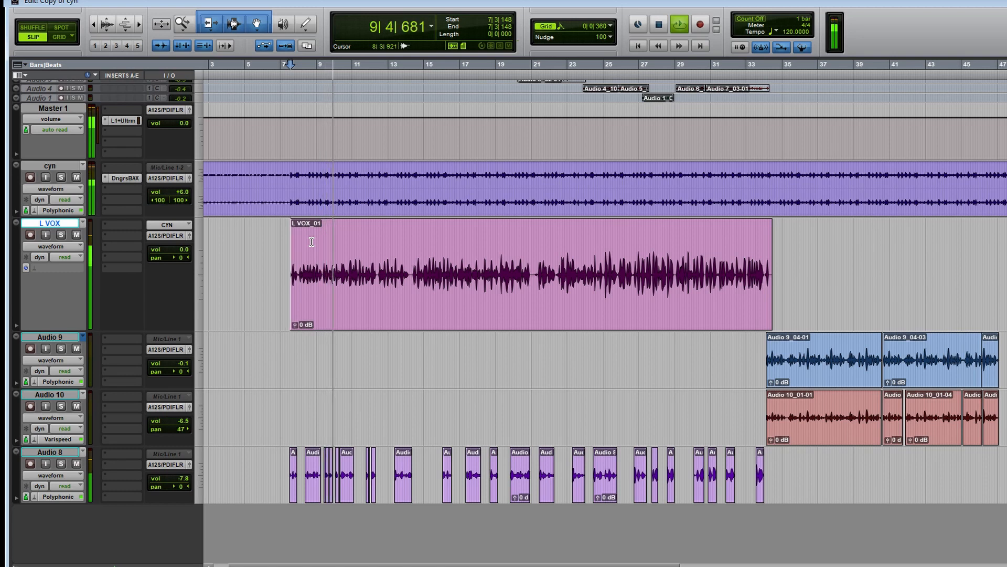
pyautogui.click(77, 464)
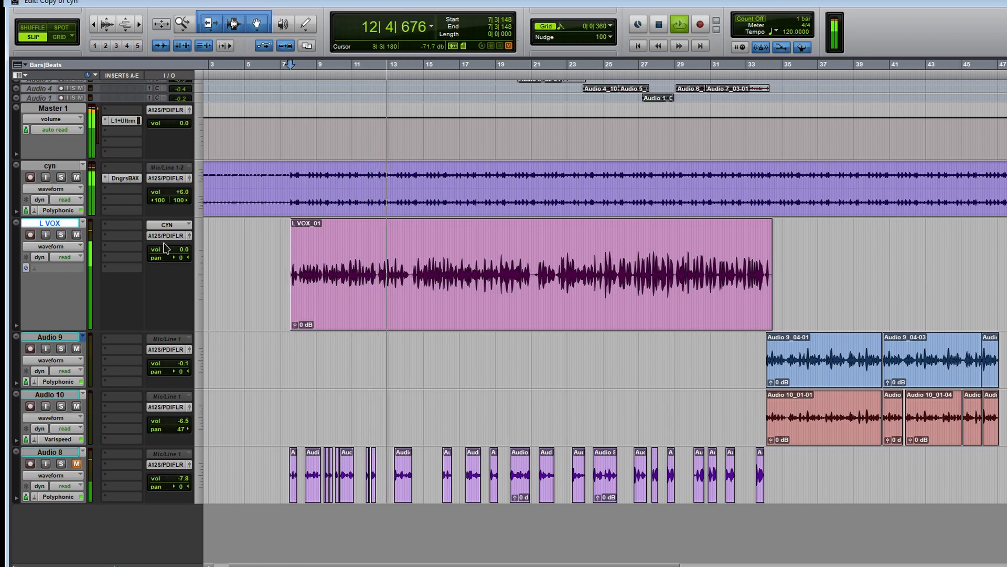
pyautogui.hotkey('ctrl', '=')
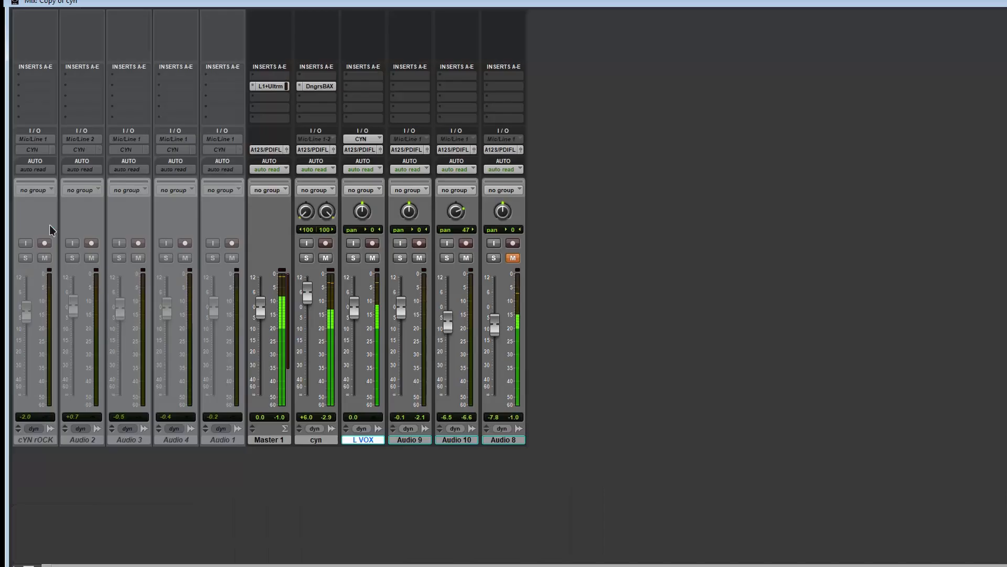
pyautogui.hotkey('ctrl', '=')
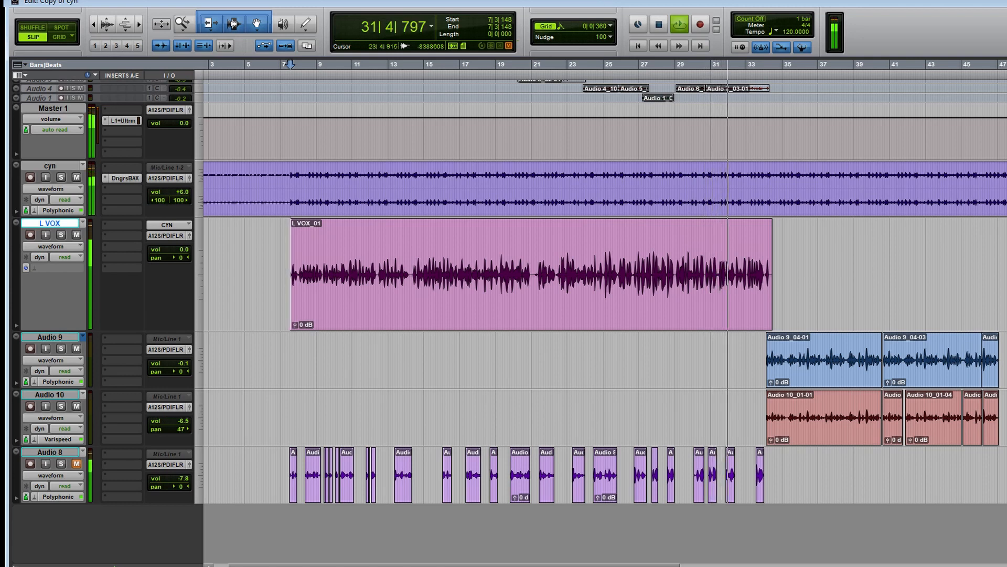
pyautogui.press('KP_Enter')
pyautogui.press('Return')
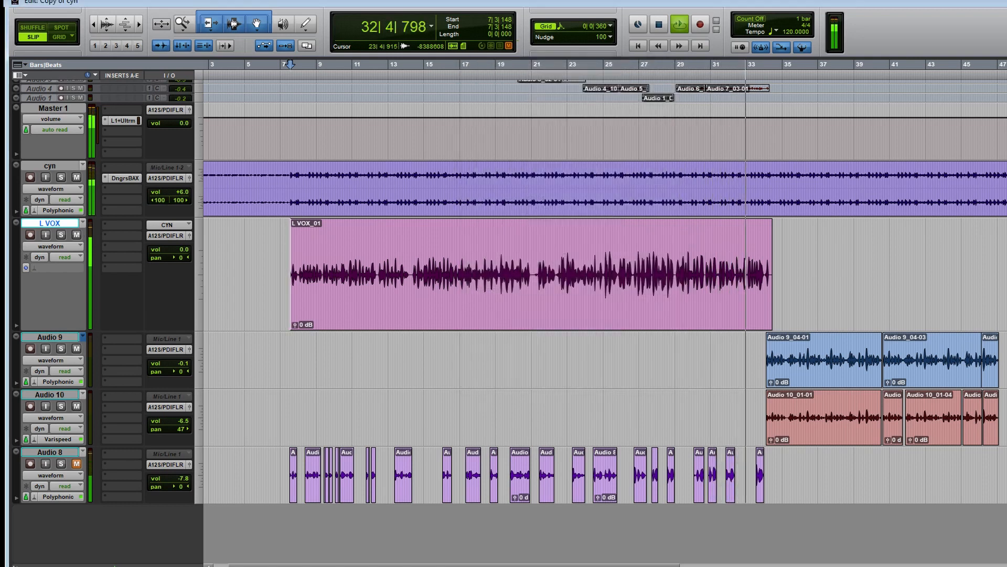